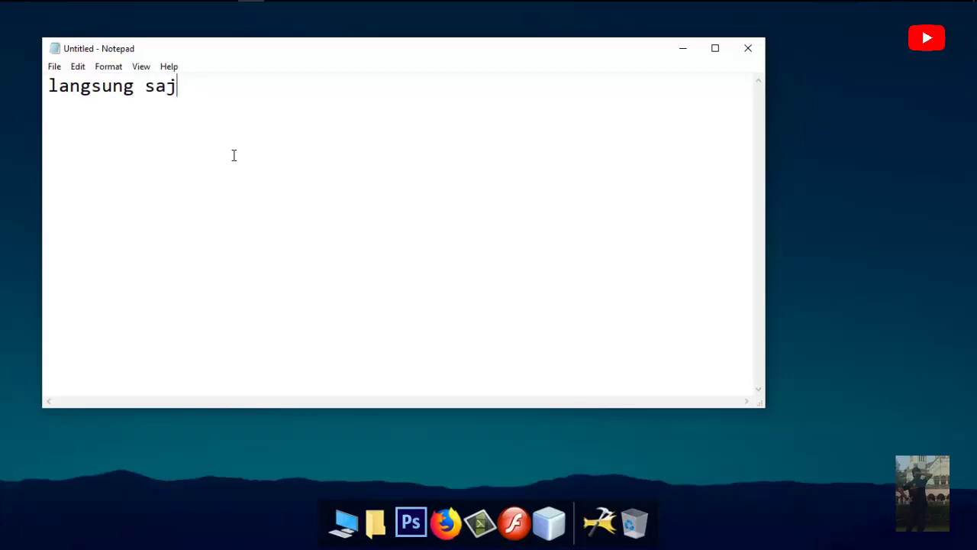
# - Complete the note in Notepad so that it reads "langsung saja kita buka macromedianya"
pyautogui.write('a kita bu')
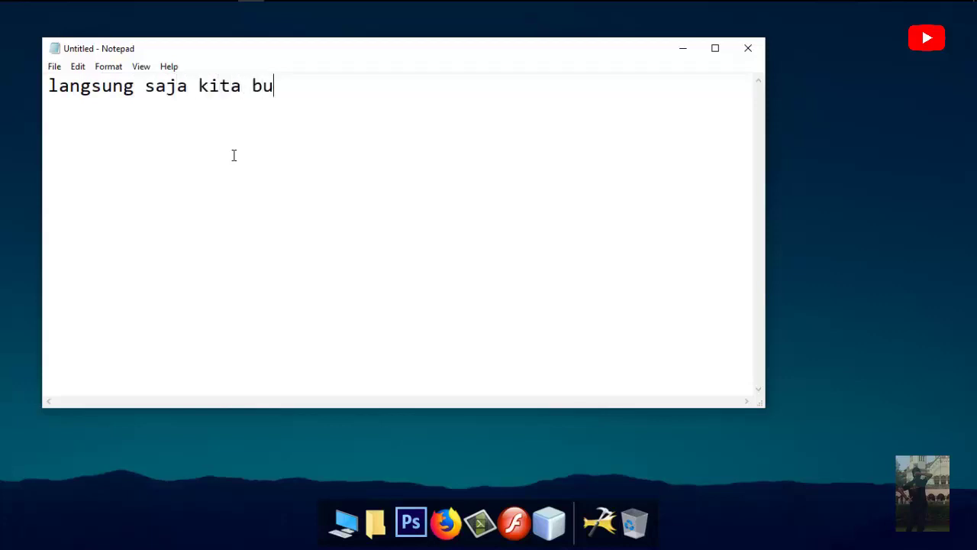
pyautogui.write('ka macromediana')
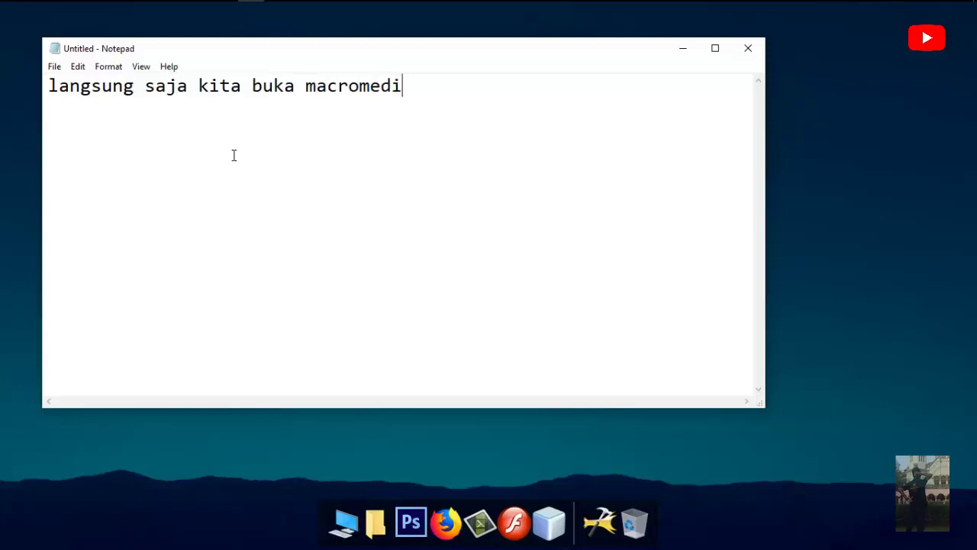
pyautogui.press('BackSpace')
pyautogui.write('ya')
# - Replace the note's text with "cekidottt" and then clear the note completely
pyautogui.hotkey('ctrl', 'a')
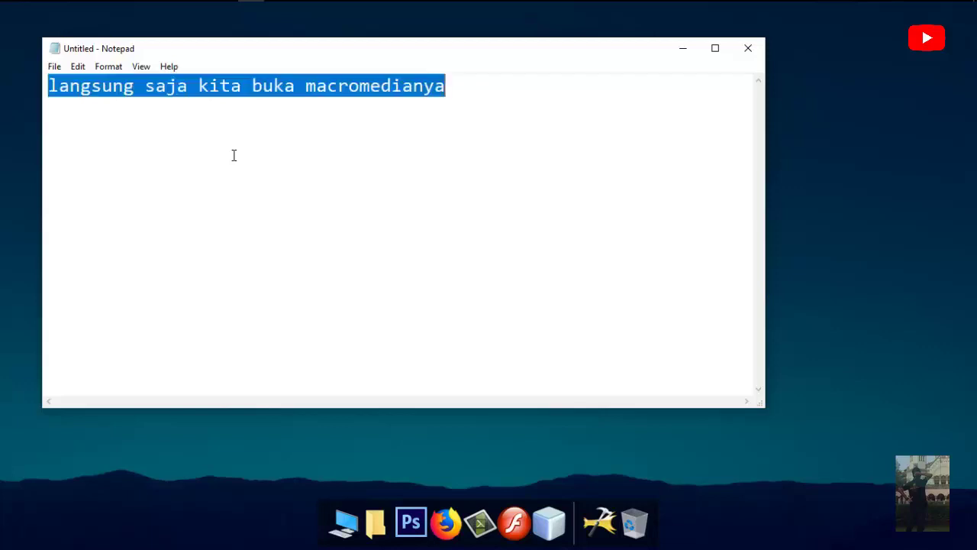
pyautogui.press('BackSpace')
pyautogui.write('cekidorrr')
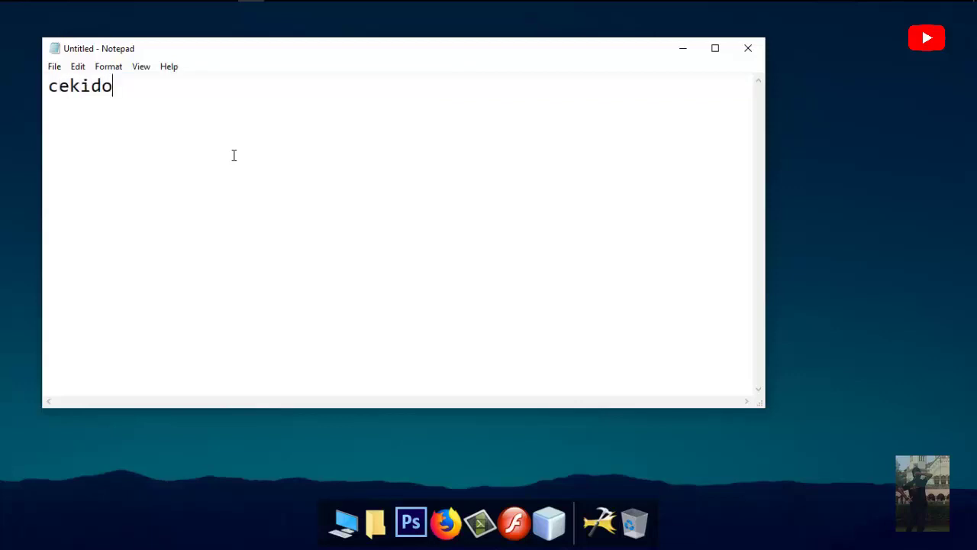
pyautogui.press('BackSpace')
pyautogui.press('BackSpace')
pyautogui.press('BackSpace')
pyautogui.write('ttt')
pyautogui.press('Return')
pyautogui.hotkey('ctrl', 'a')
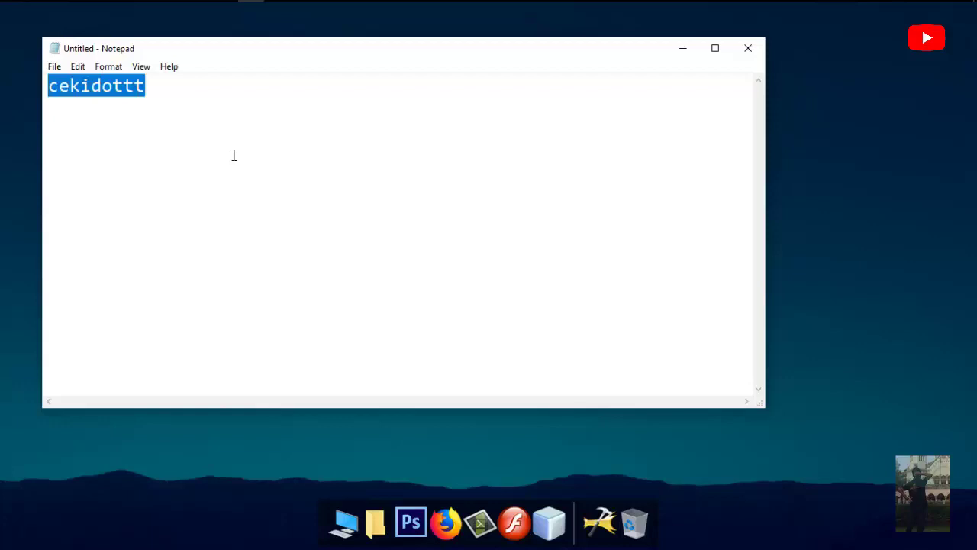
pyautogui.press('BackSpace')
pyautogui.press('F9')
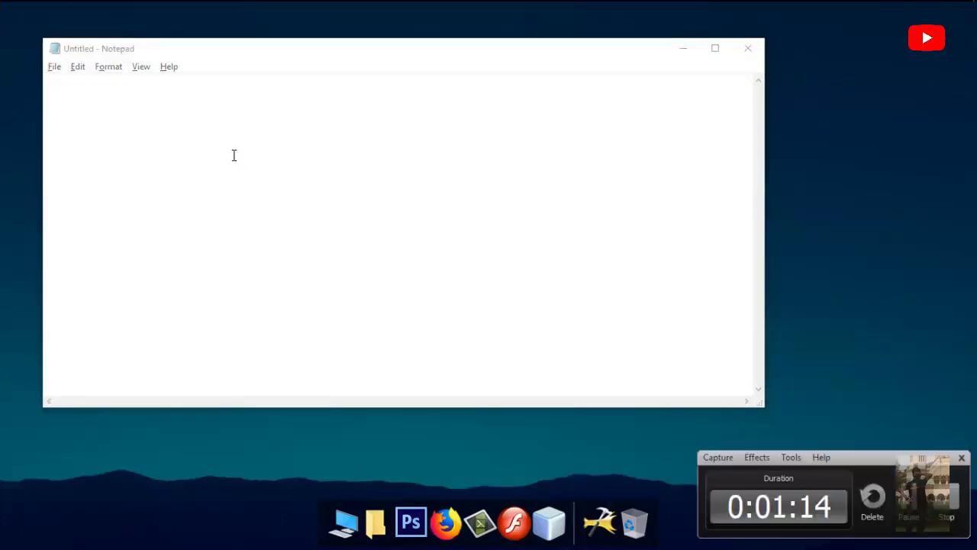
pyautogui.click(234, 155)
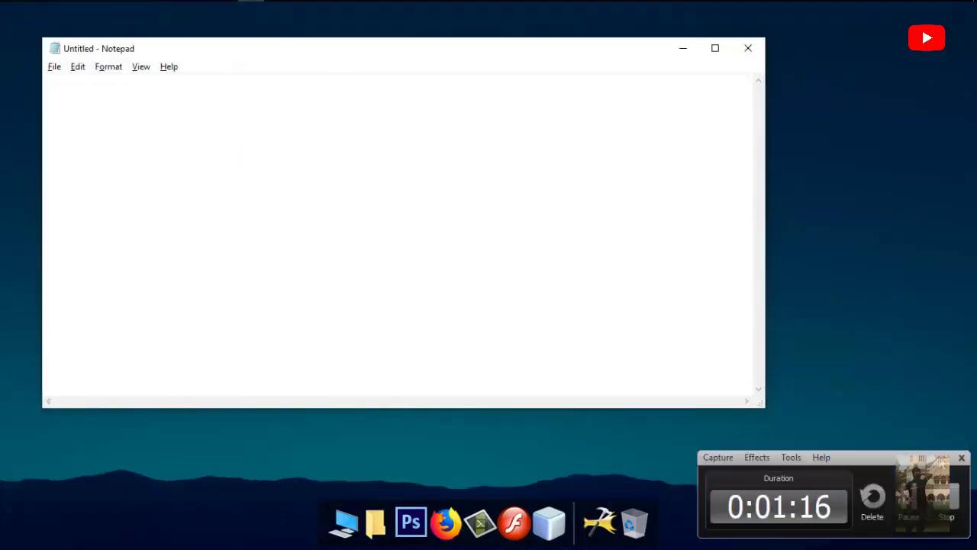
pyautogui.click(908, 501)
pyautogui.click(199, 12)
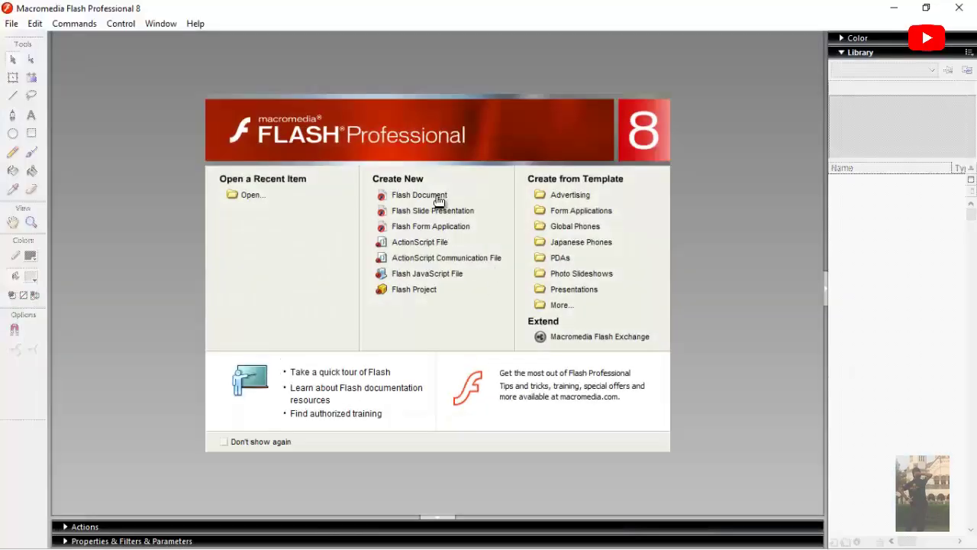
# - Switch to Notepad and write the note "buat project flash baru"
pyautogui.hotkey('alt', 'Tab')
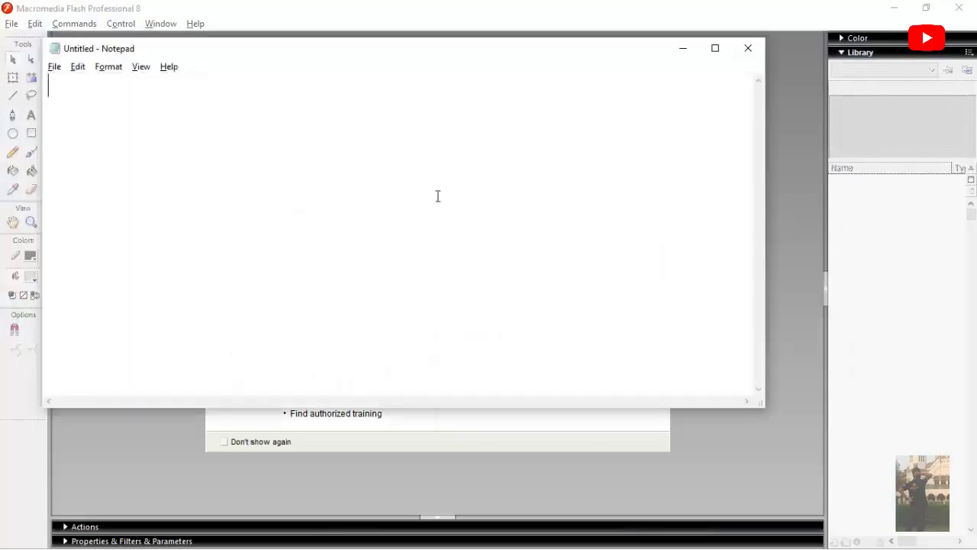
pyautogui.write('buat aproje')
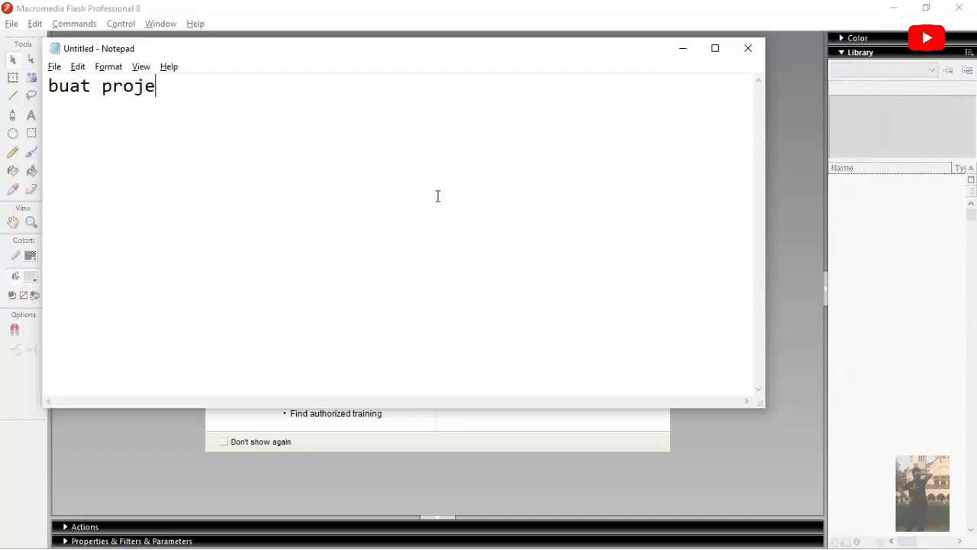
pyautogui.write('ct flash b')
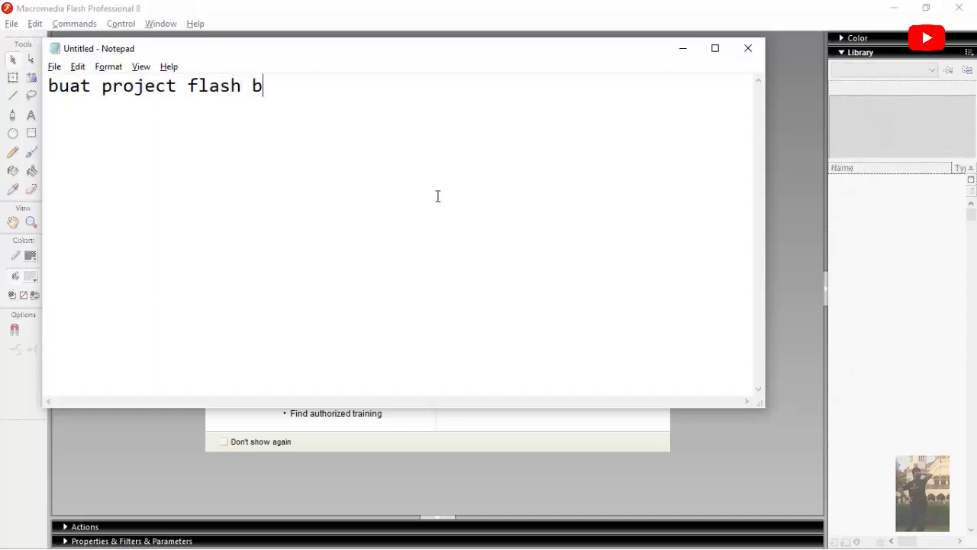
pyautogui.write('aru')
# - Switch to Macromedia Flash Professional 8 and create a new Flash Document
pyautogui.hotkey('alt', 'Tab')
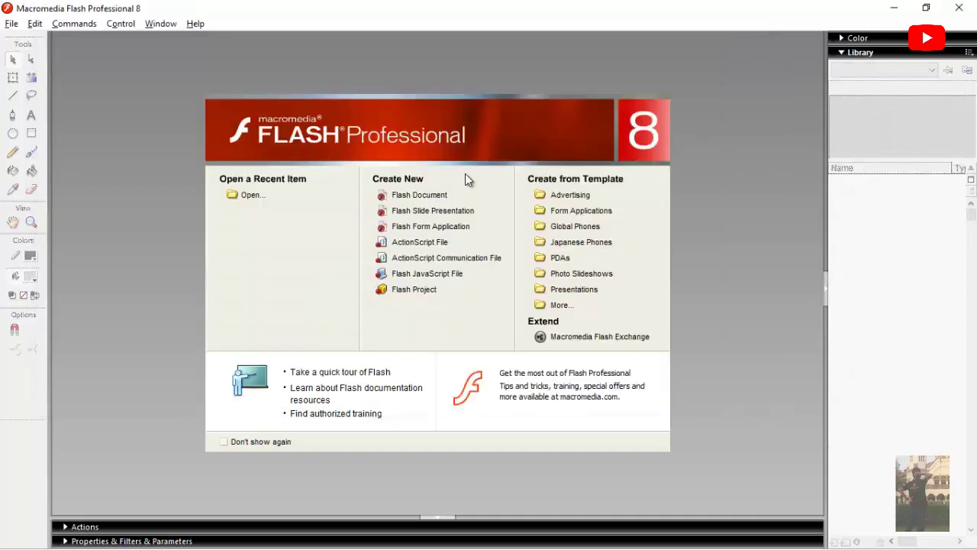
pyautogui.click(419, 197)
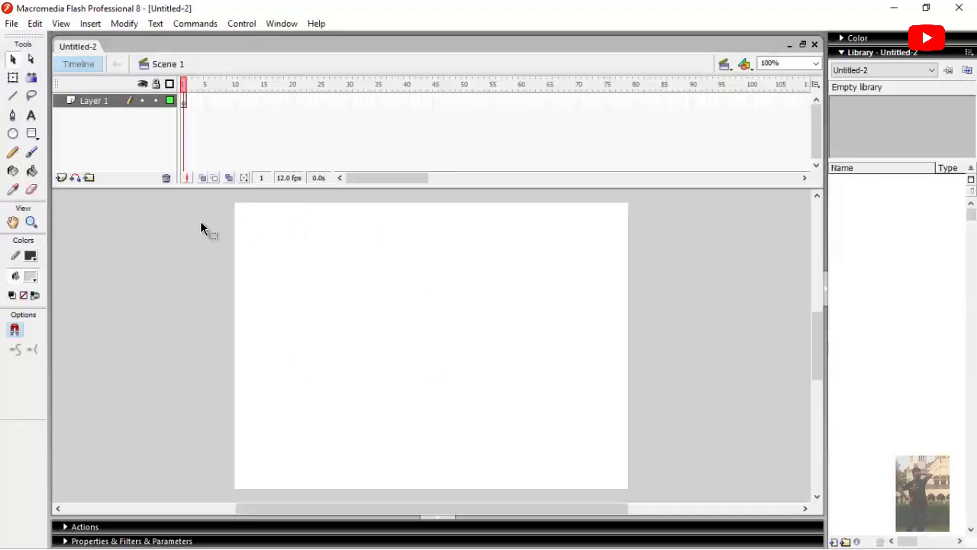
# - Switch to Notepad and replace the note with "layer pertama kita akan membuat background"
pyautogui.hotkey('alt', 'Tab')
pyautogui.hotkey('ctrl', 'a')
pyautogui.press('BackSpace')
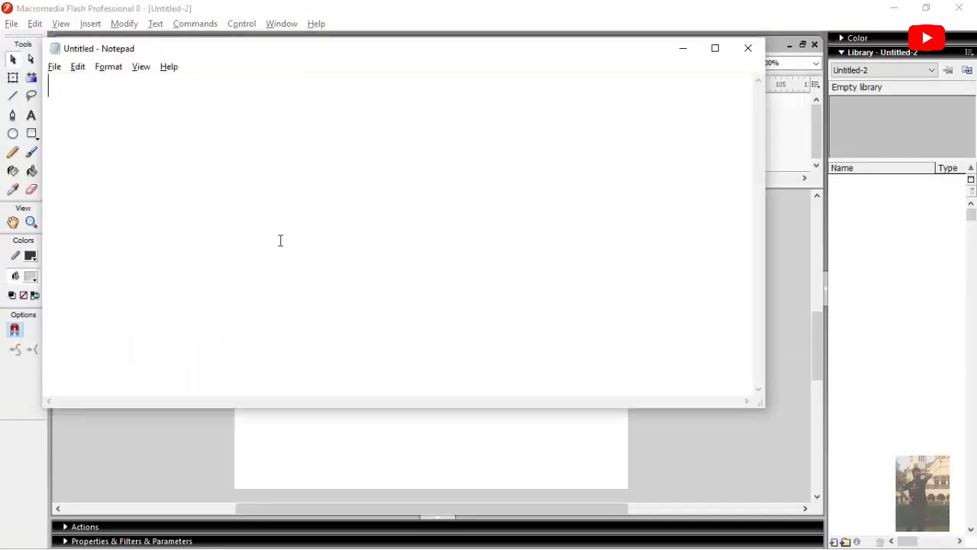
pyautogui.write('lay')
pyautogui.write('er ')
pyautogui.write('pert')
pyautogui.press('BackSpace')
pyautogui.write('rtam')
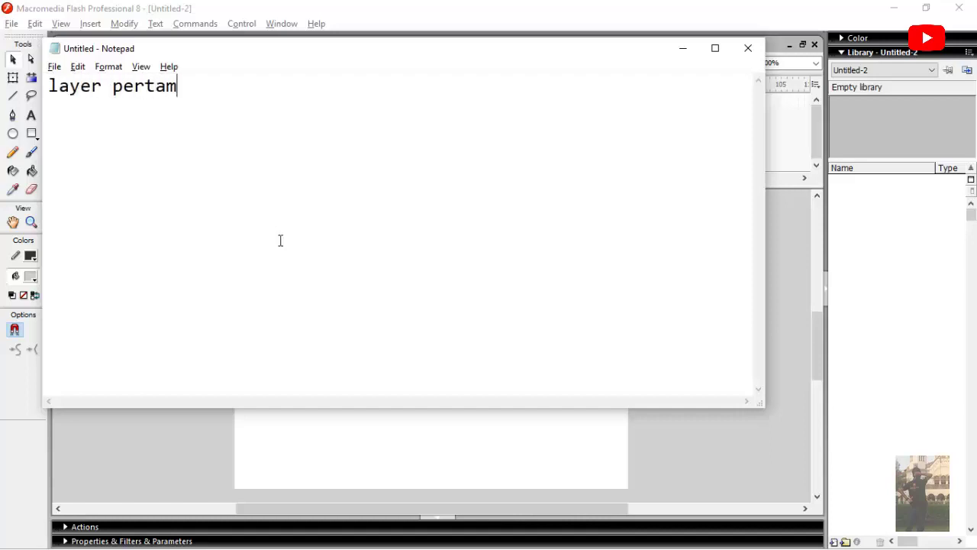
pyautogui.write('a kita aka')
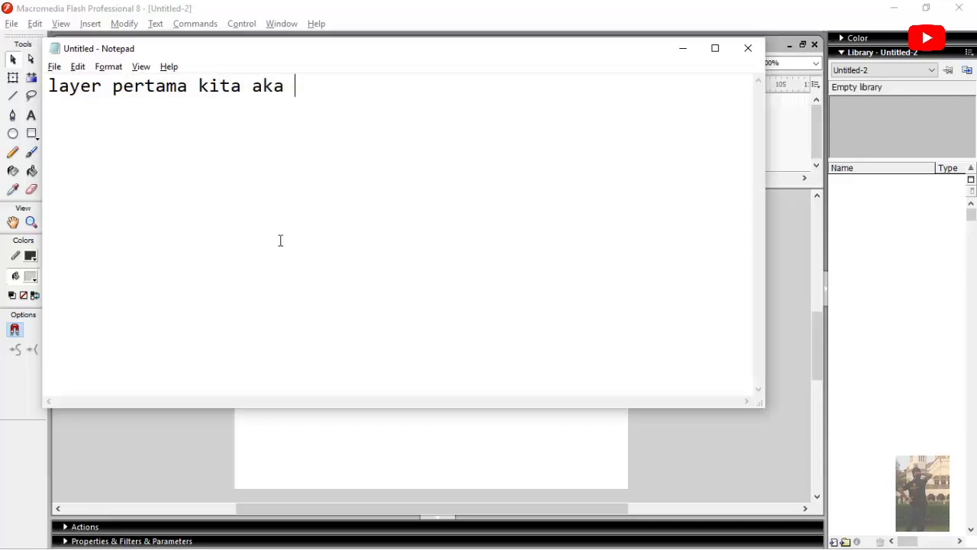
pyautogui.press('BackSpace')
pyautogui.press('BackSpace')
pyautogui.write('n')
pyautogui.press('BackSpace')
pyautogui.write('a')
pyautogui.press('BackSpace')
pyautogui.press('BackSpace')
pyautogui.write('an membuat ')
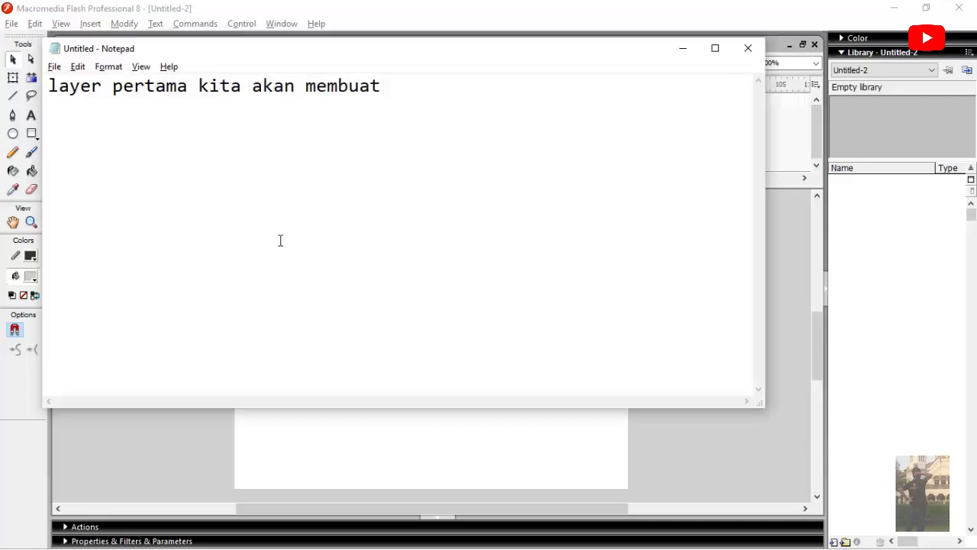
pyautogui.write('backgro')
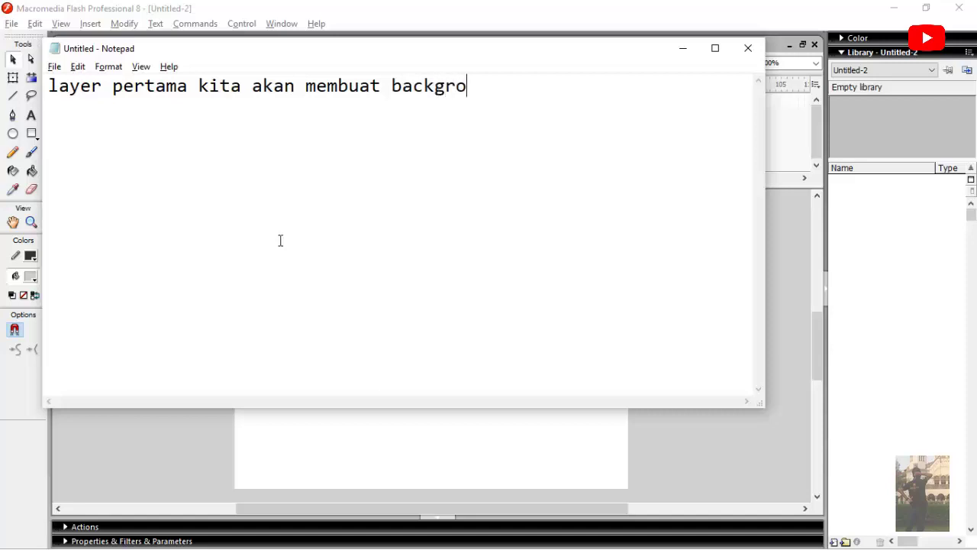
pyautogui.write('unfd')
pyautogui.press('BackSpace')
pyautogui.press('BackSpace')
pyautogui.write('d')
# - Switch to Macromedia Flash and draw a rectangle with a blue fill covering the whole stage on Layer 1
pyautogui.hotkey('alt', 'Tab')
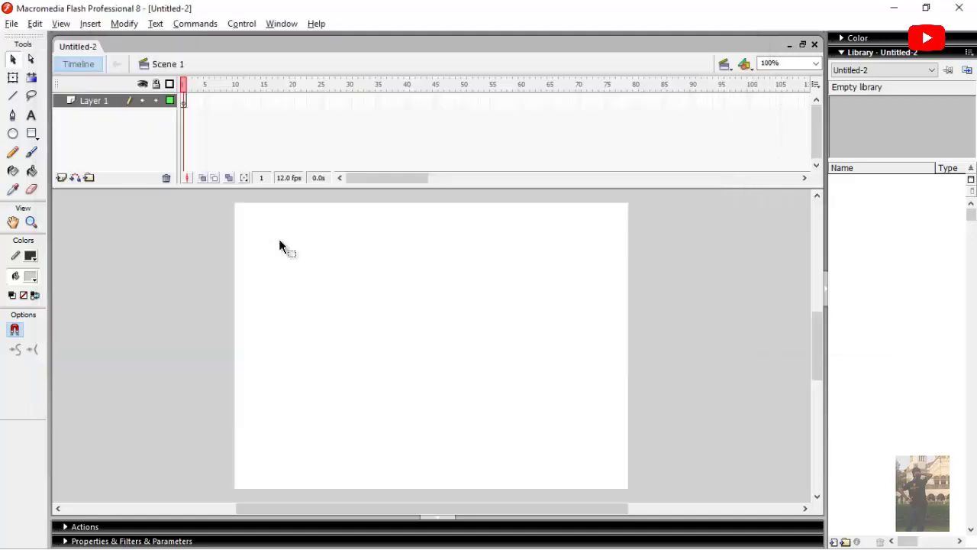
pyautogui.click(32, 280)
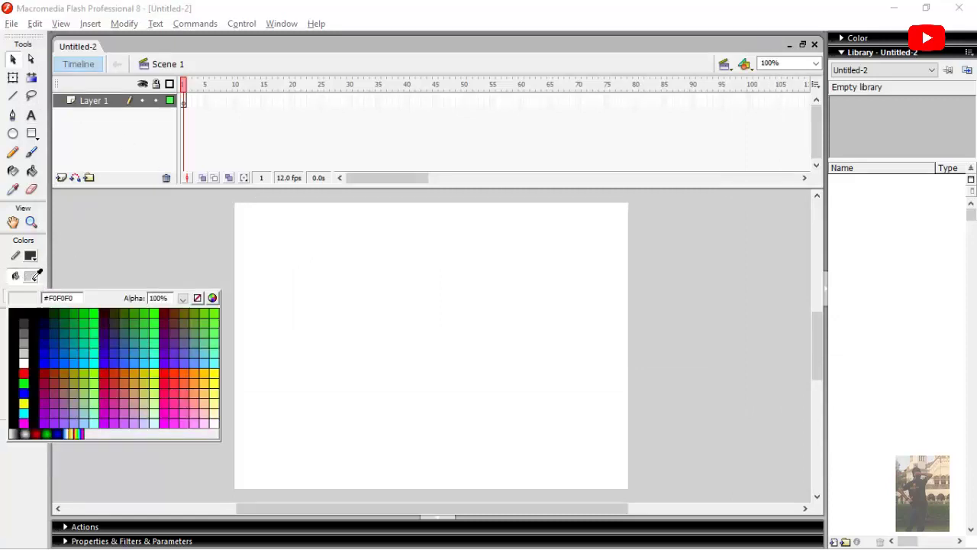
pyautogui.click(76, 360)
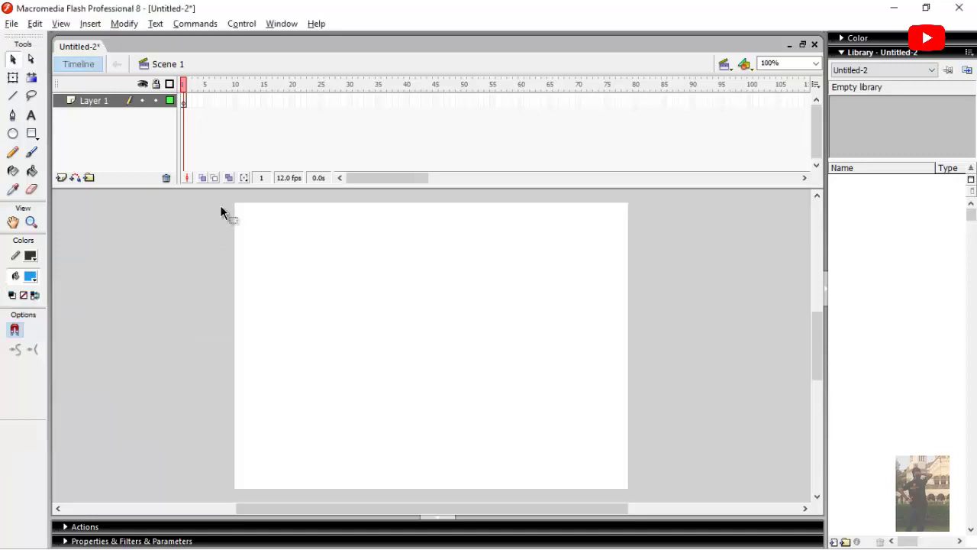
pyautogui.moveTo(231, 201); pyautogui.dragTo(632, 492)
pyautogui.click(35, 136)
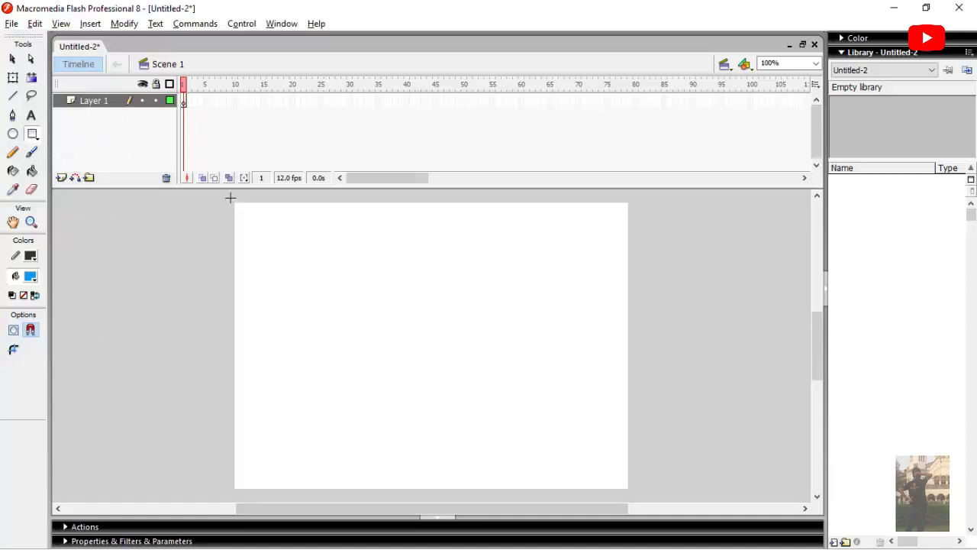
pyautogui.moveTo(233, 201); pyautogui.dragTo(631, 491)
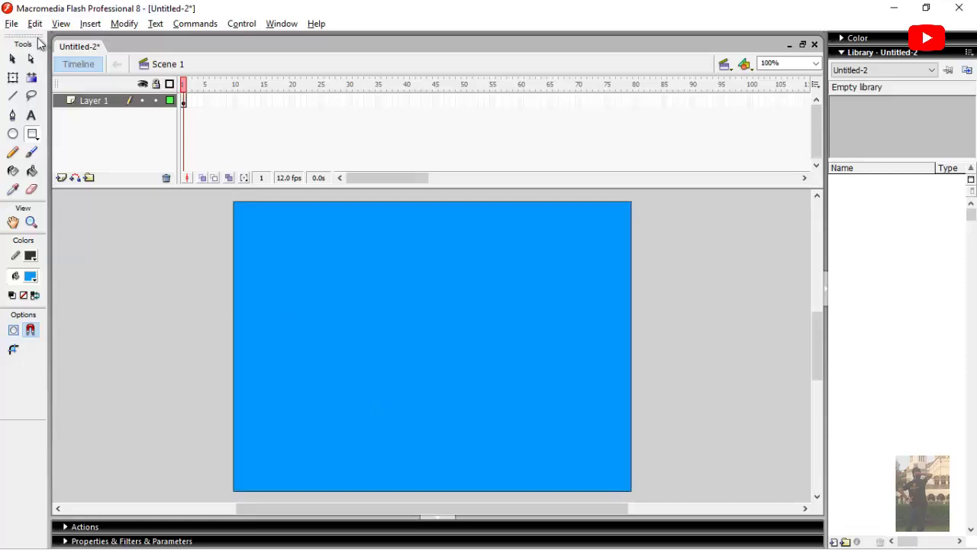
# - Delete the dark outline on all four sides of the blue rectangle, keeping only its fill
pyautogui.click(12, 59)
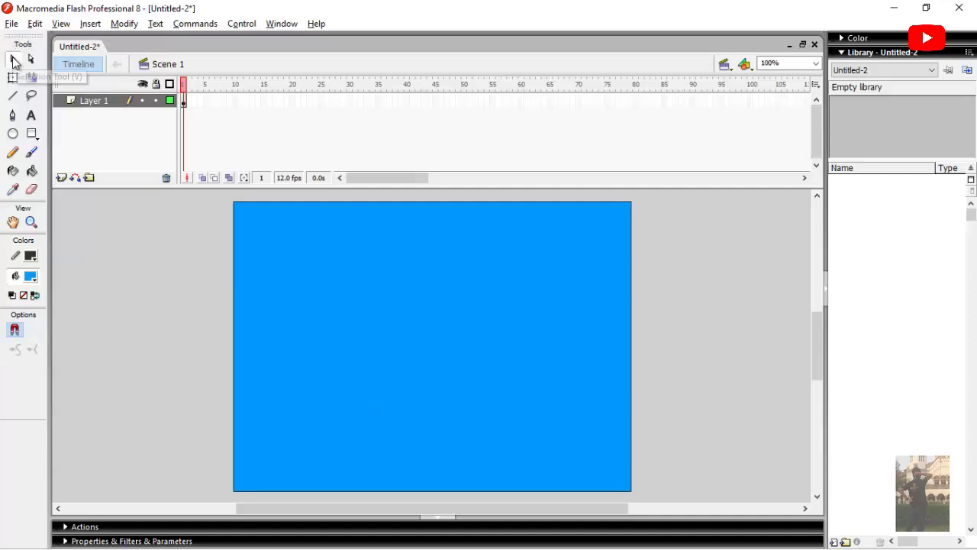
pyautogui.click(234, 221)
pyautogui.click(232, 221)
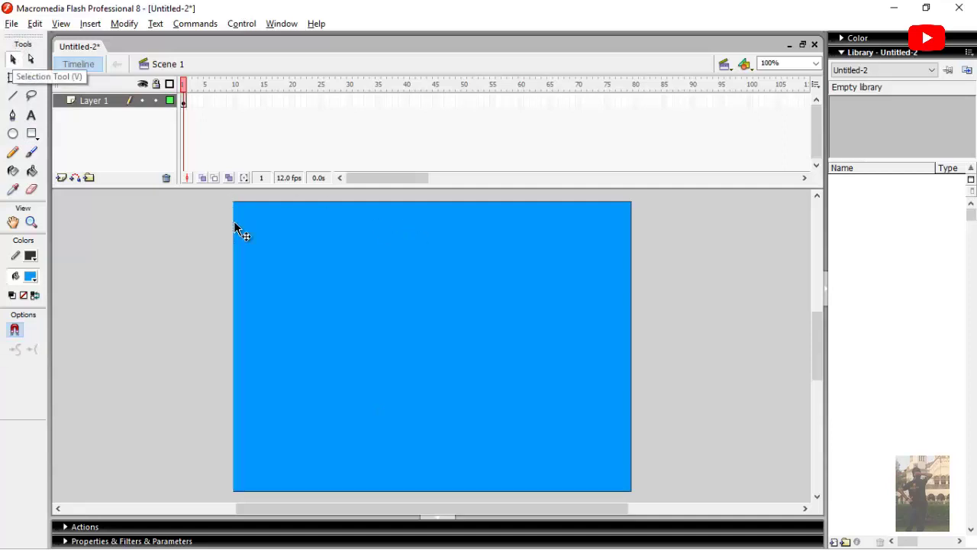
pyautogui.click(269, 202)
pyautogui.click(269, 203)
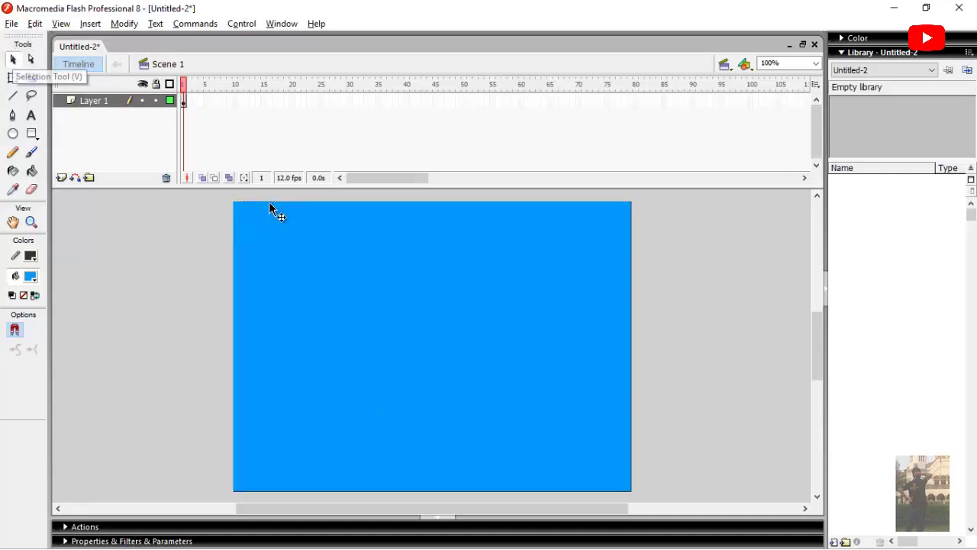
pyautogui.click(633, 217)
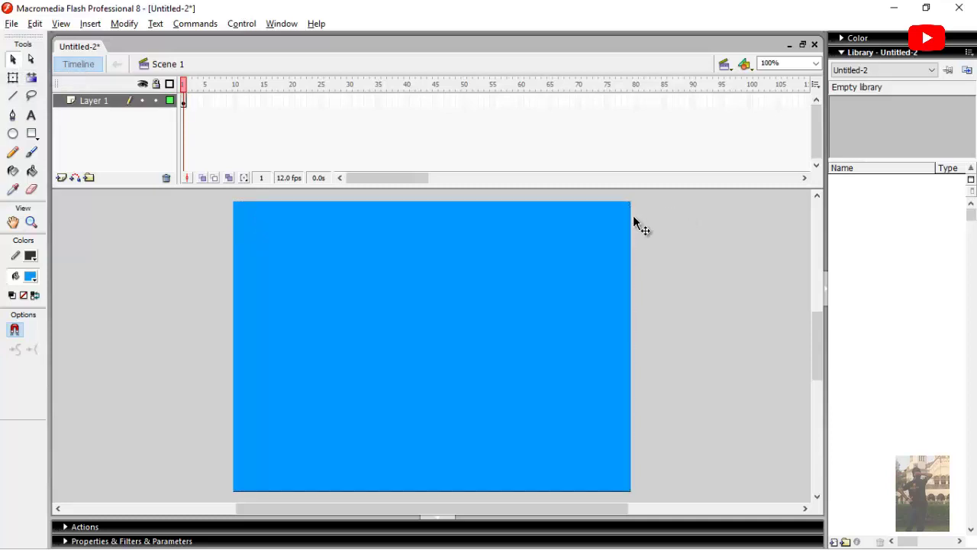
pyautogui.click(547, 490)
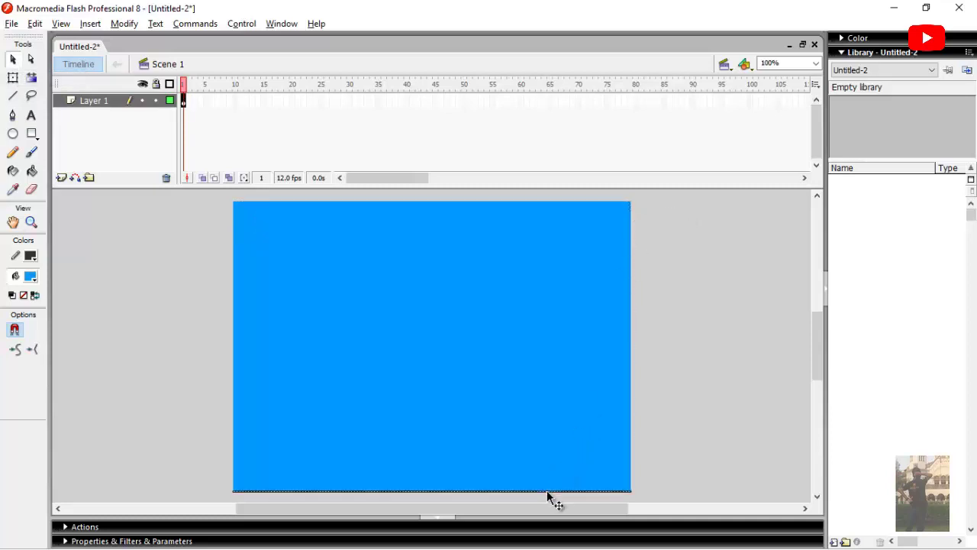
pyautogui.click(547, 491)
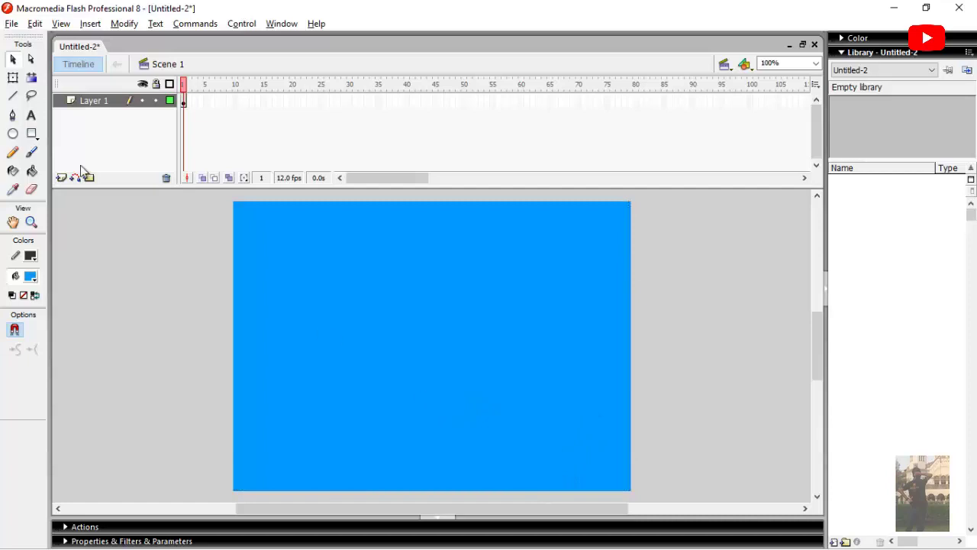
# - Rename Layer 1 in the timeline as "Background"
pyautogui.click(94, 107)
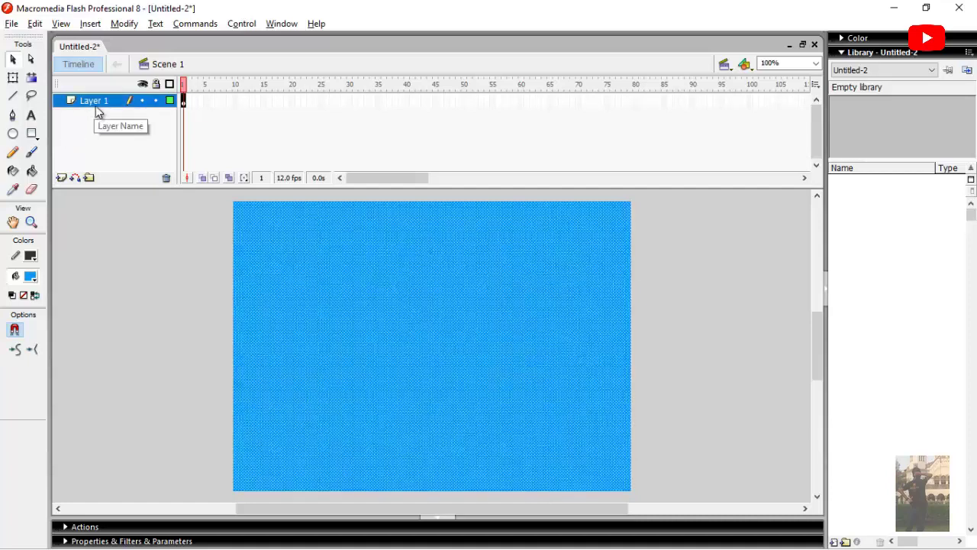
pyautogui.doubleClick(96, 106)
pyautogui.write('Back')
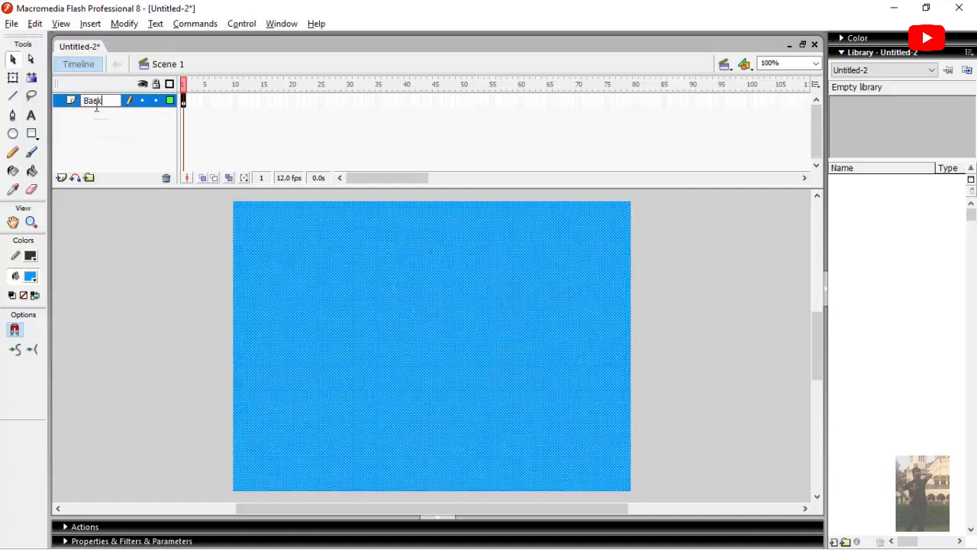
pyautogui.write('ground')
pyautogui.press('Return')
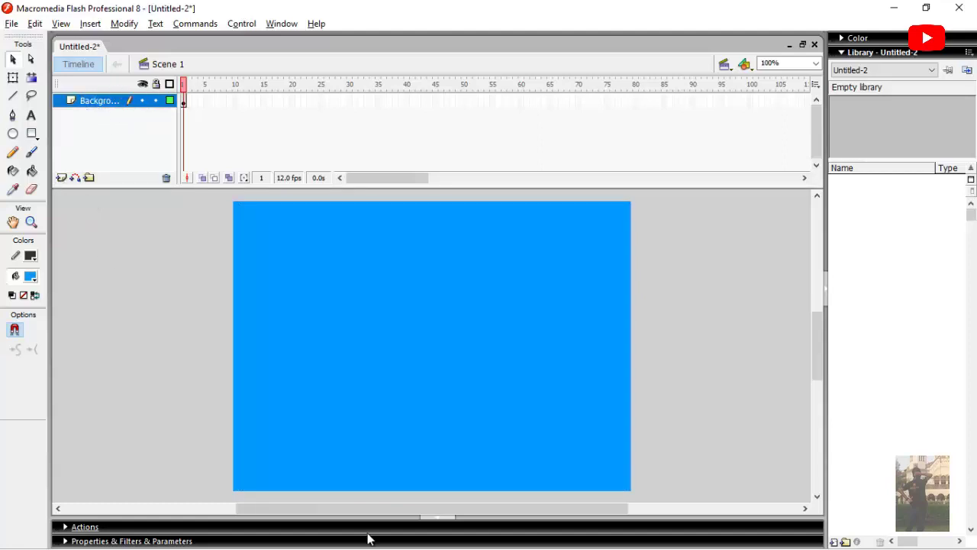
# - Switch to Notepad and replace the note with "lalu tambahkan layer baru"
pyautogui.hotkey('alt', 'Tab')
pyautogui.hotkey('ctrl', 'a')
pyautogui.write('lal')
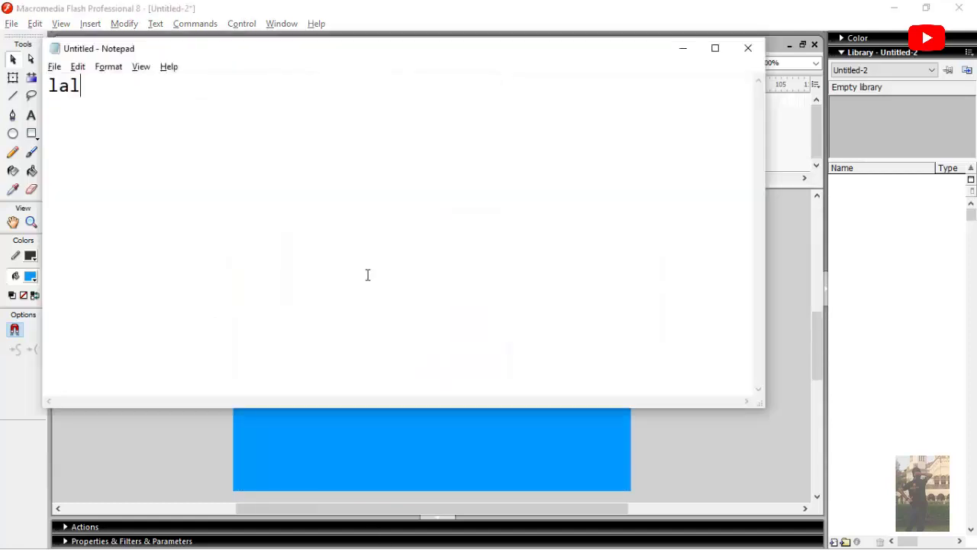
pyautogui.write('u tambha')
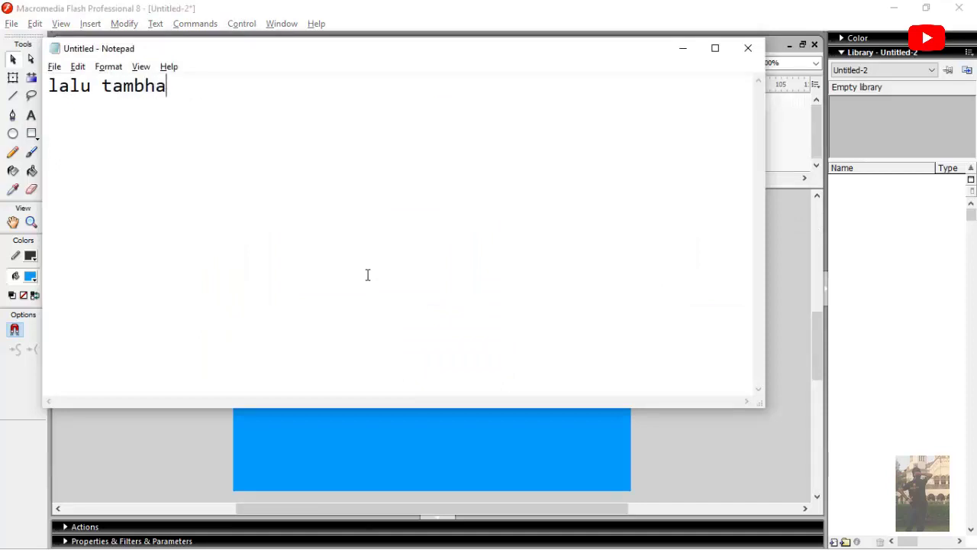
pyautogui.press('BackSpace')
pyautogui.press('BackSpace')
pyautogui.write('ahkan l')
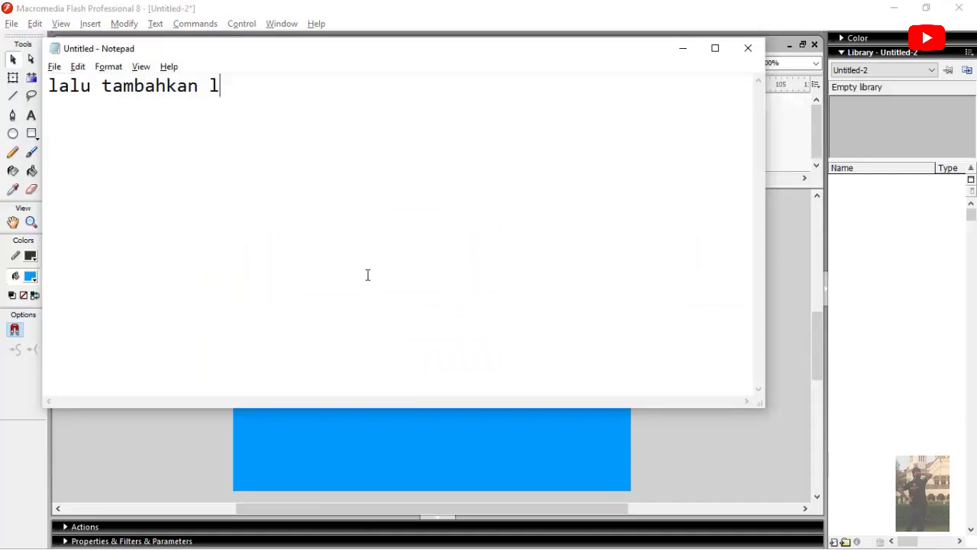
pyautogui.write('ayer baru')
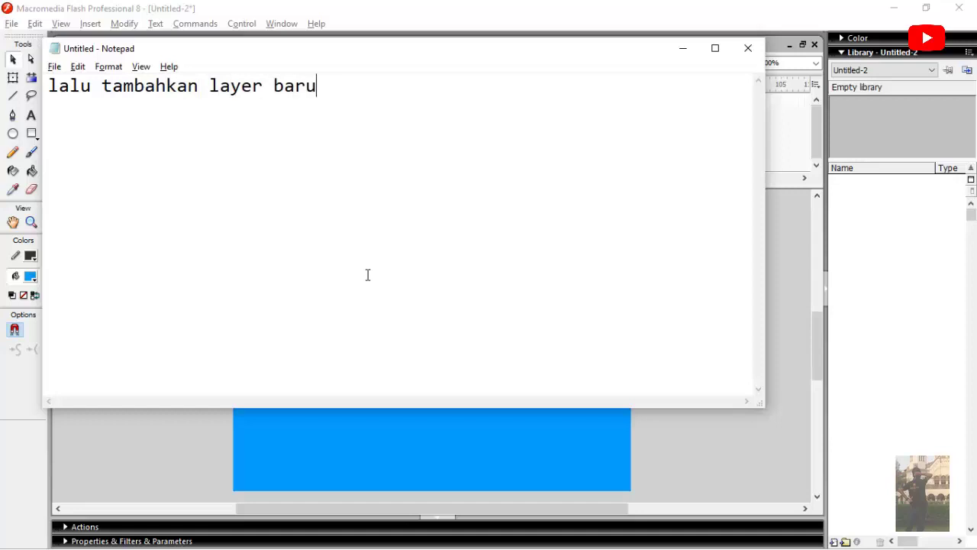
# - Switch to Macromedia Flash, add a new layer above the Background layer and name it "Jalan"
pyautogui.hotkey('alt', 'Tab')
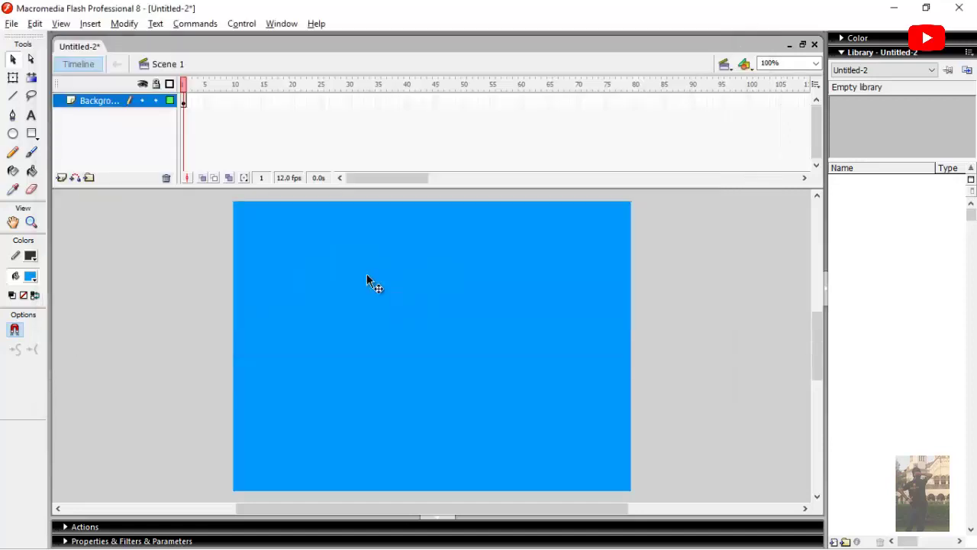
pyautogui.click(60, 179)
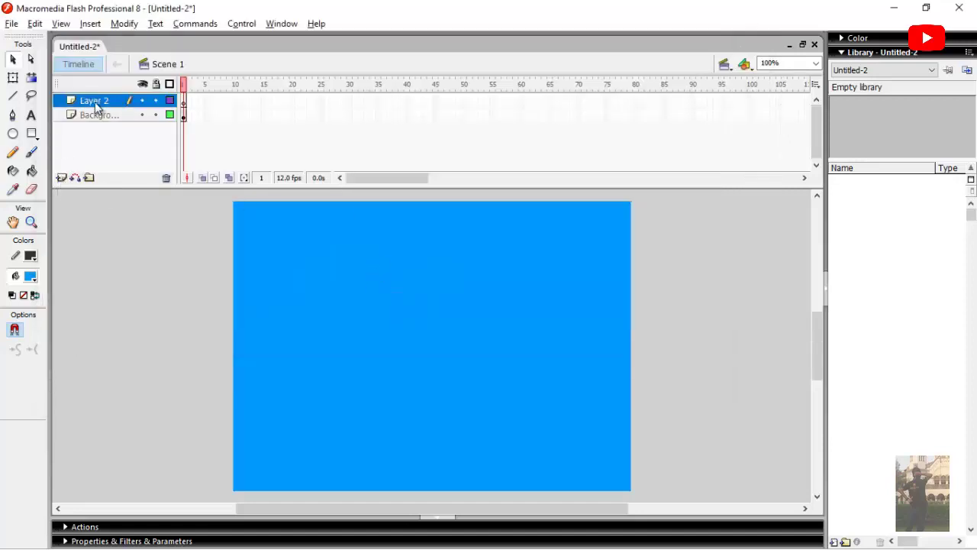
pyautogui.rightClick(96, 101)
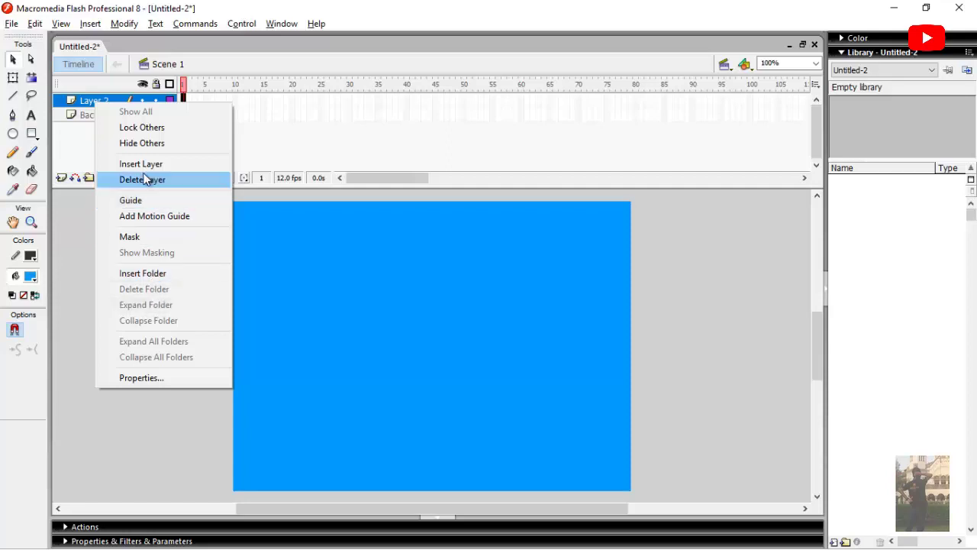
pyautogui.click(82, 108)
pyautogui.doubleClick(82, 103)
pyautogui.press('BackSpace')
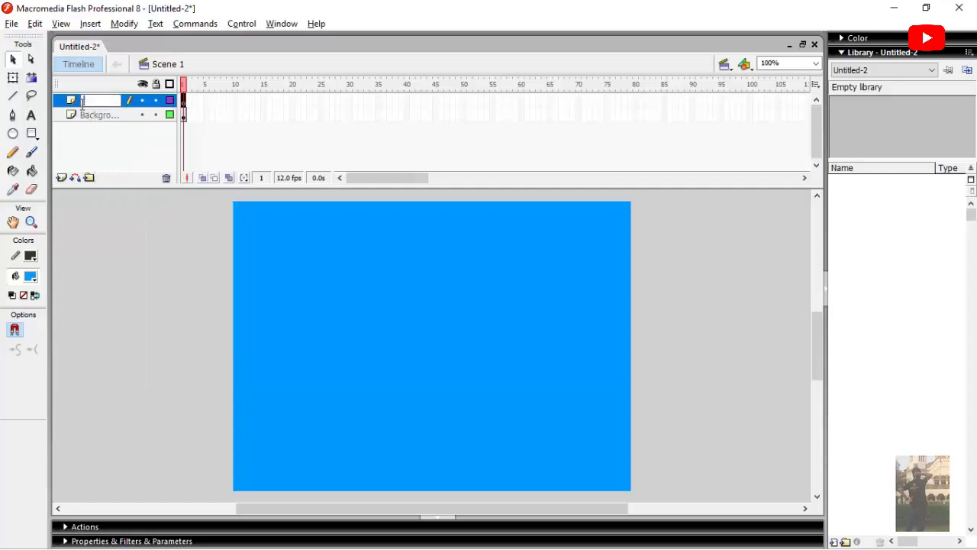
pyautogui.write('Jalan')
pyautogui.press('Return')
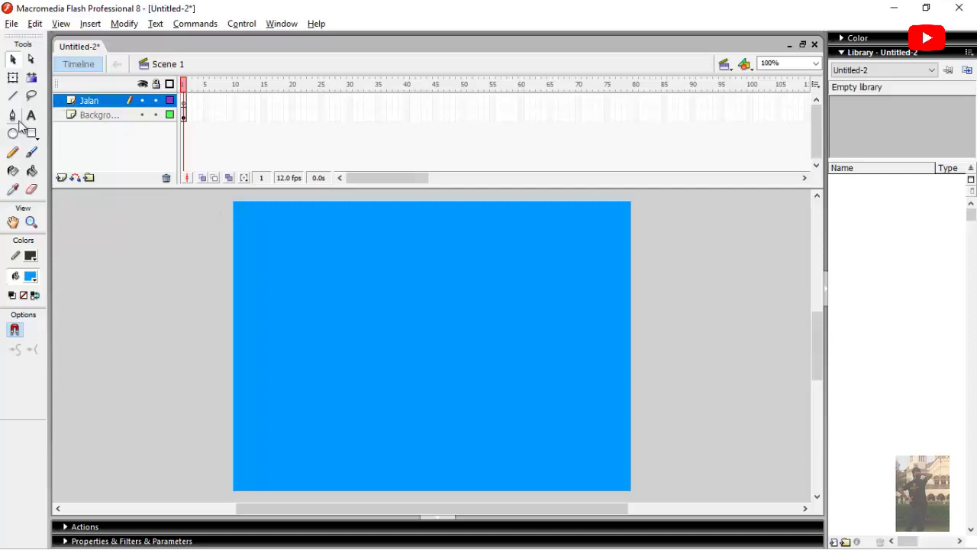
# - Draw a long rectangle with a dark gray #333333 fill on the Jalan layer, covering the stage's bottom edge and extending past both sides
pyautogui.click(30, 277)
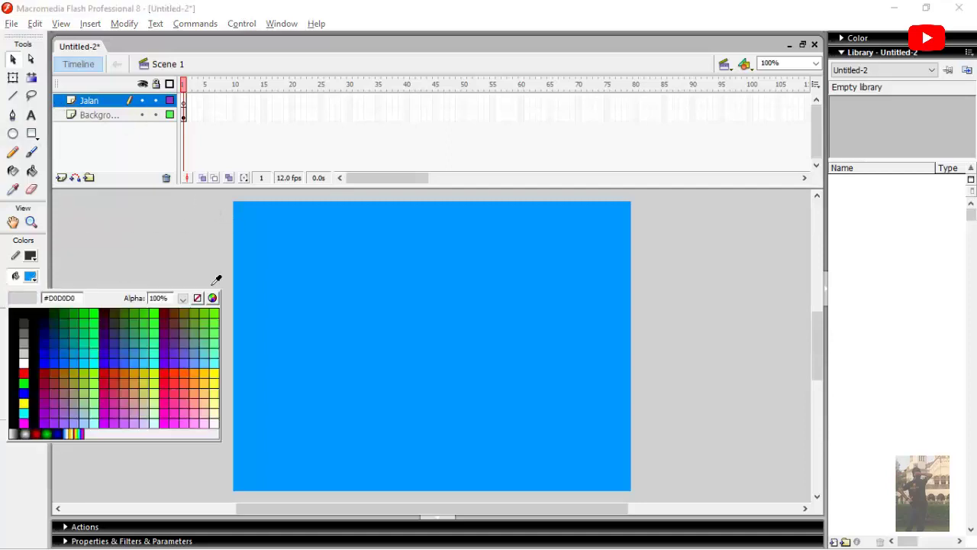
pyautogui.click(24, 333)
pyautogui.click(32, 277)
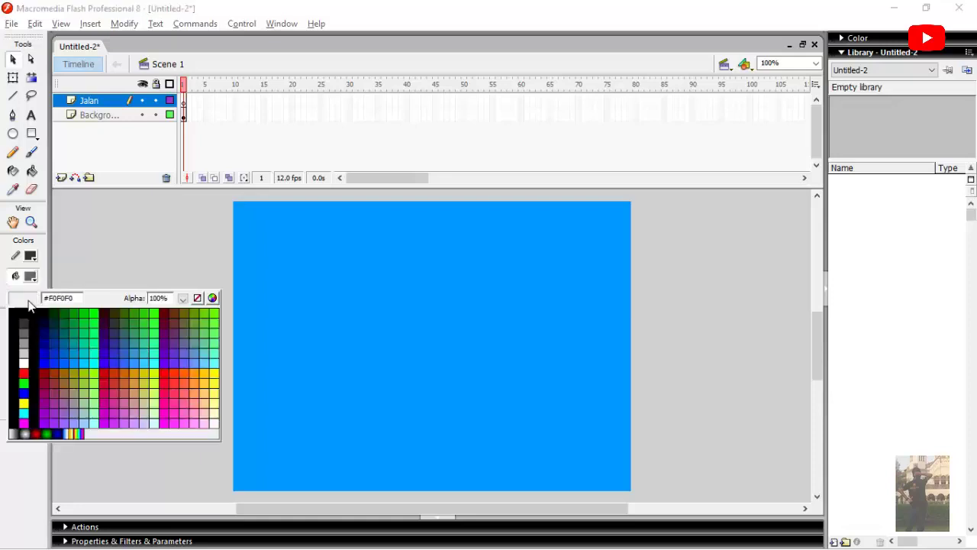
pyautogui.click(24, 336)
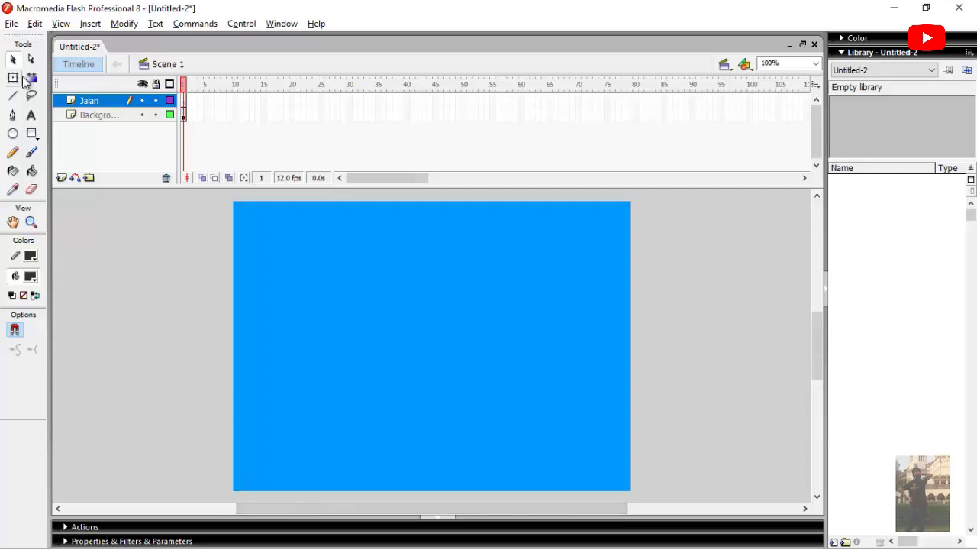
pyautogui.click(32, 133)
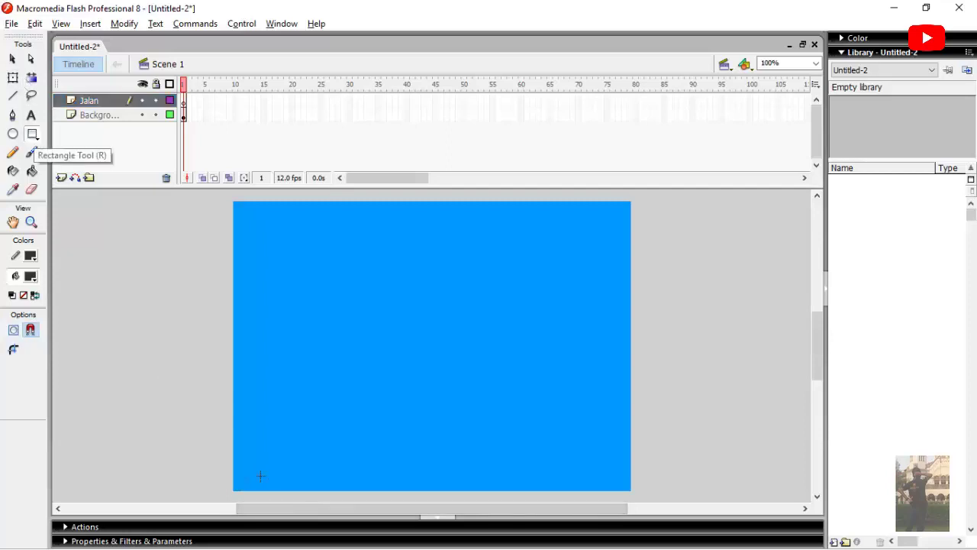
pyautogui.click(817, 64)
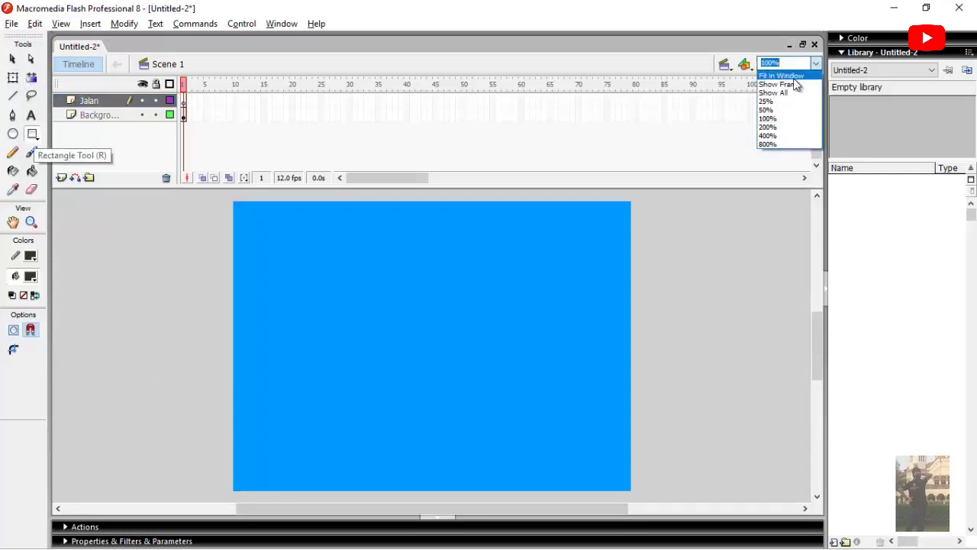
pyautogui.click(779, 110)
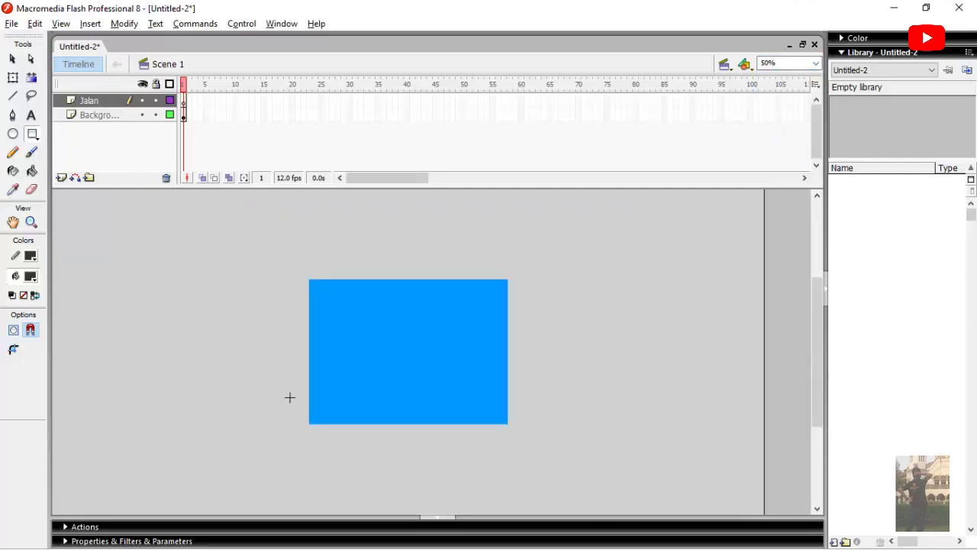
pyautogui.moveTo(291, 397); pyautogui.dragTo(708, 428)
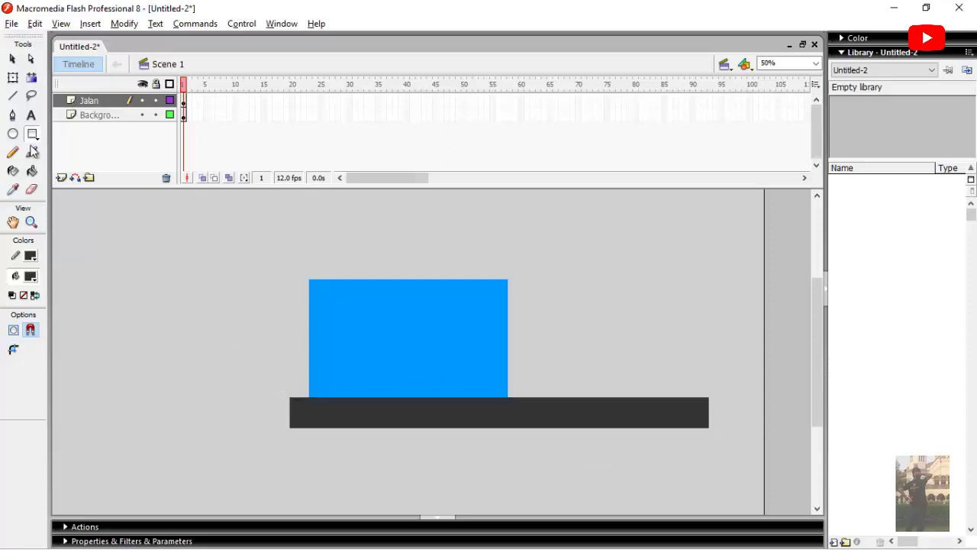
# - Draw a small lighter gray dash along the dark road's upper edge near the stage's left side, and select its fill
pyautogui.click(817, 63)
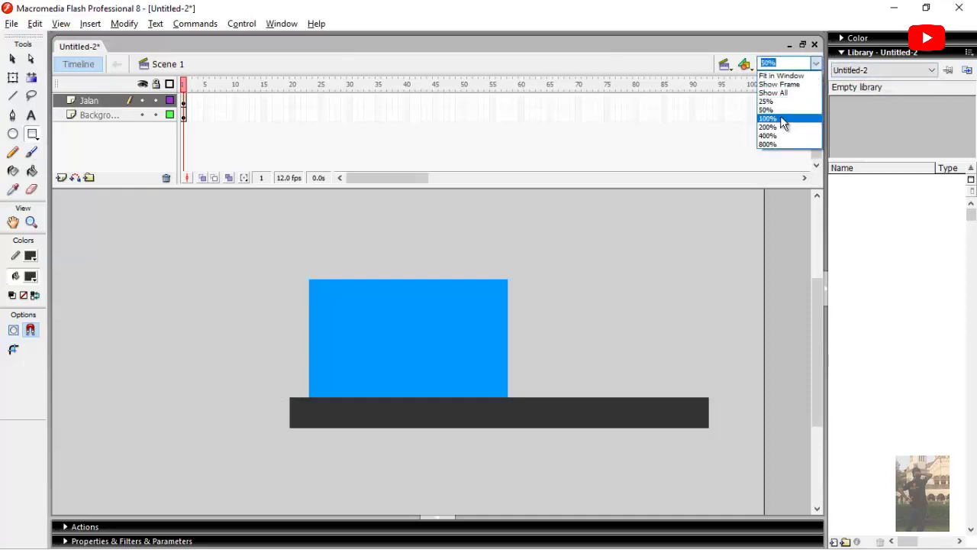
pyautogui.click(769, 118)
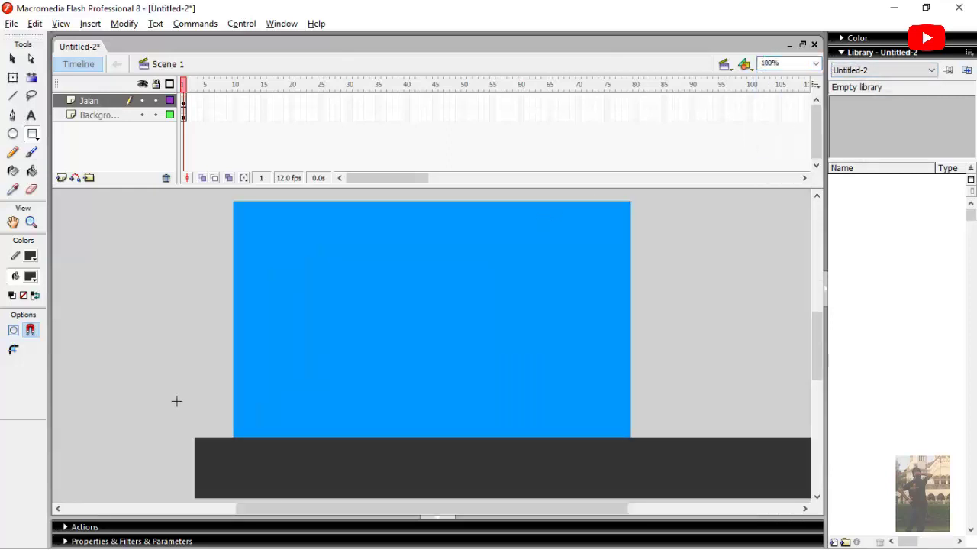
pyautogui.click(31, 277)
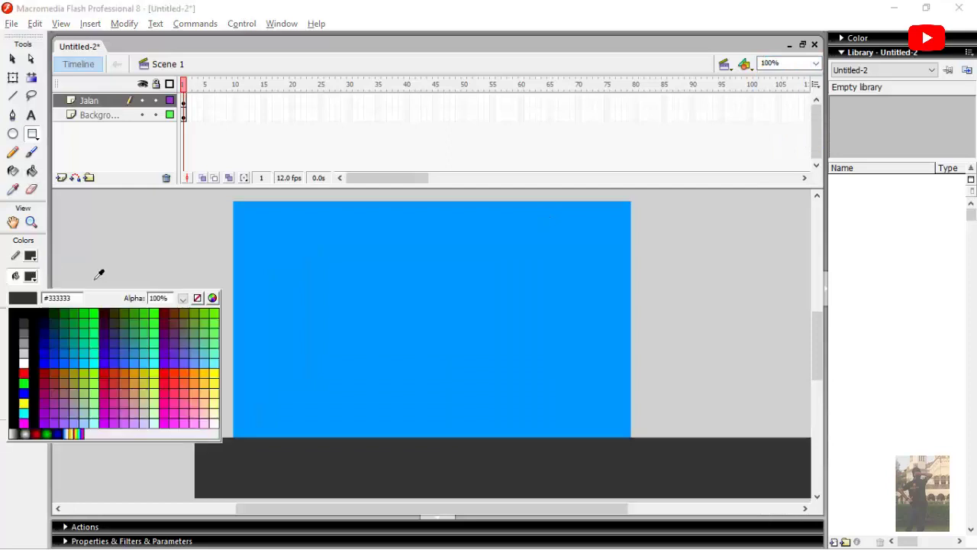
pyautogui.click(24, 343)
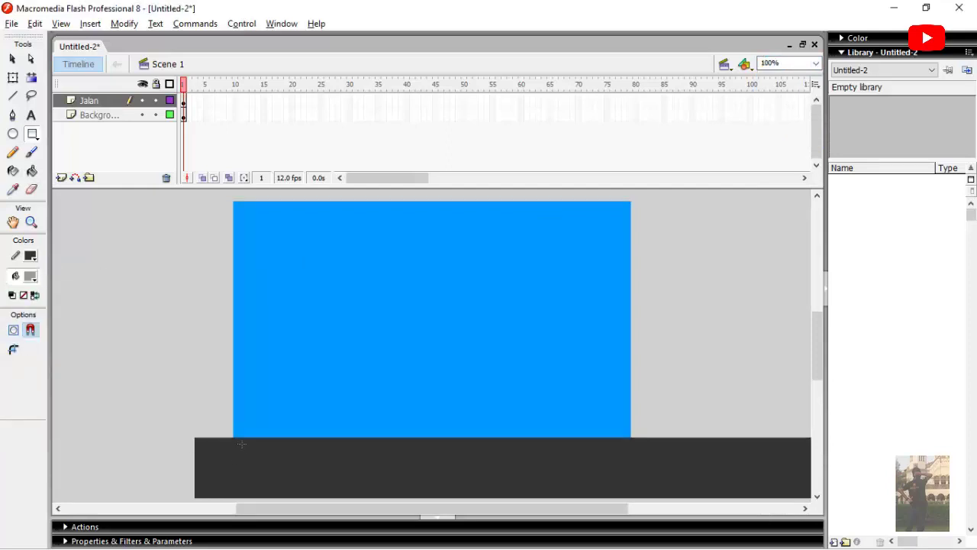
pyautogui.moveTo(241, 444); pyautogui.dragTo(300, 446)
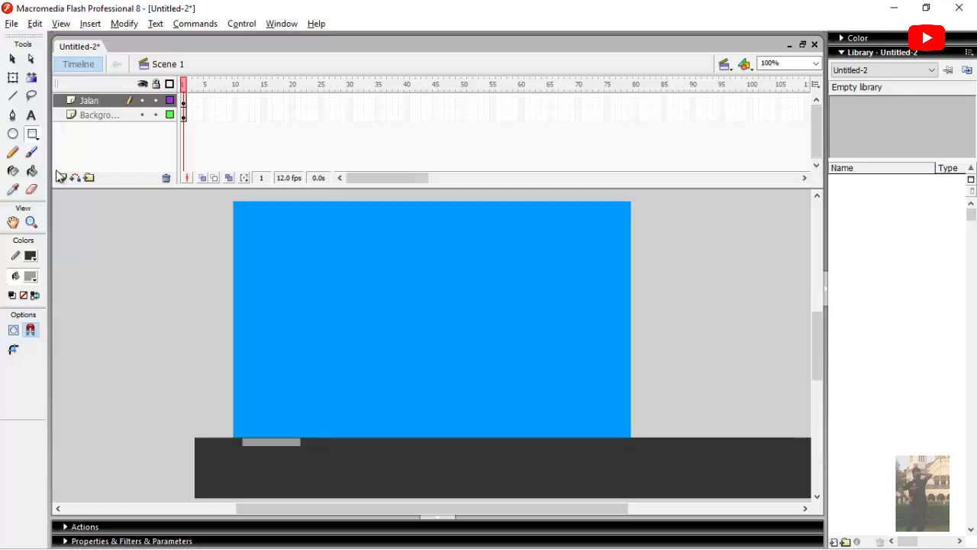
pyautogui.click(13, 59)
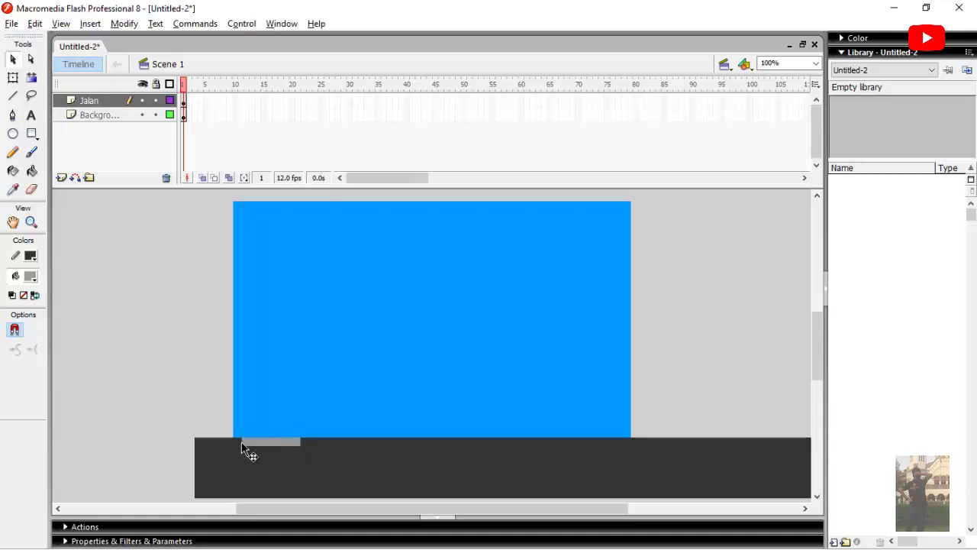
pyautogui.click(281, 445)
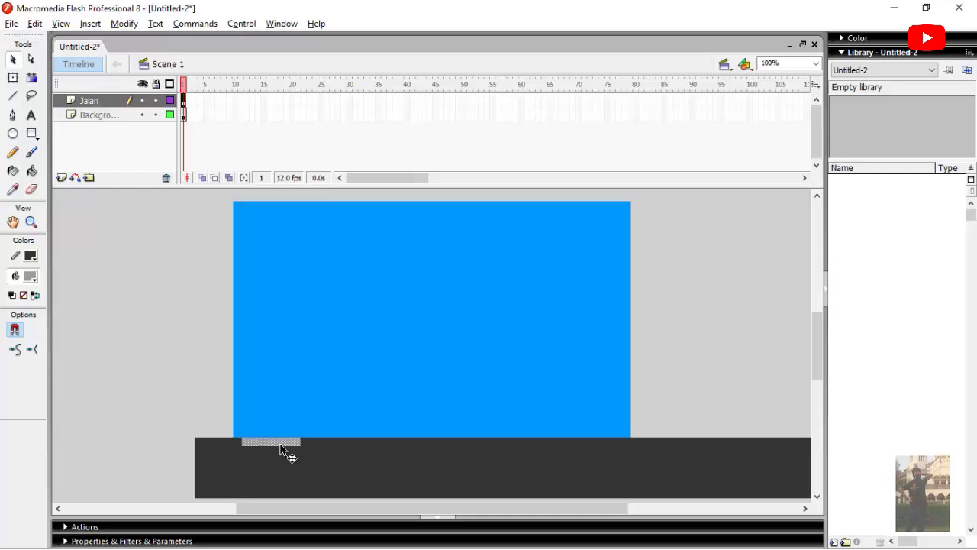
# - Switch to Notepad and replace the note with "kita copy saja"
pyautogui.hotkey('alt', 'Tab')
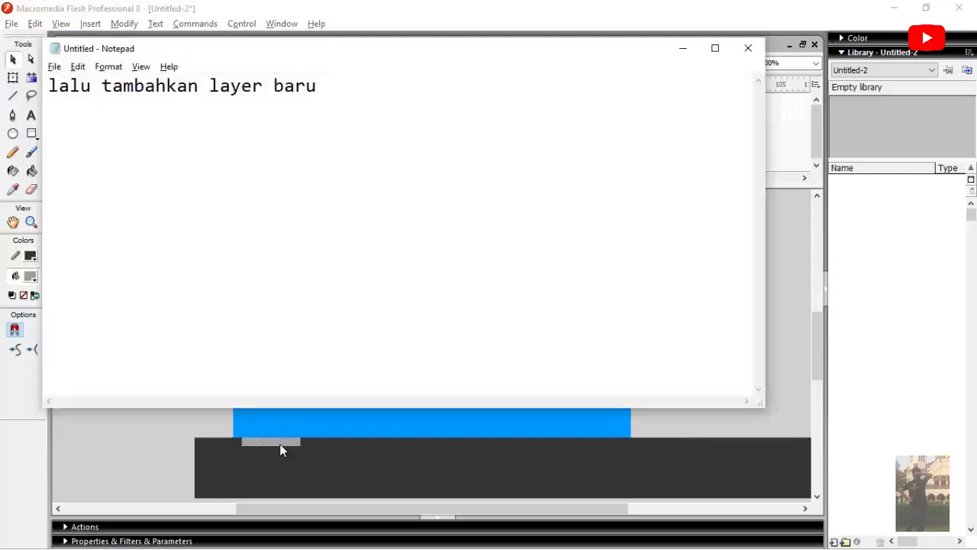
pyautogui.hotkey('ctrl', 'a')
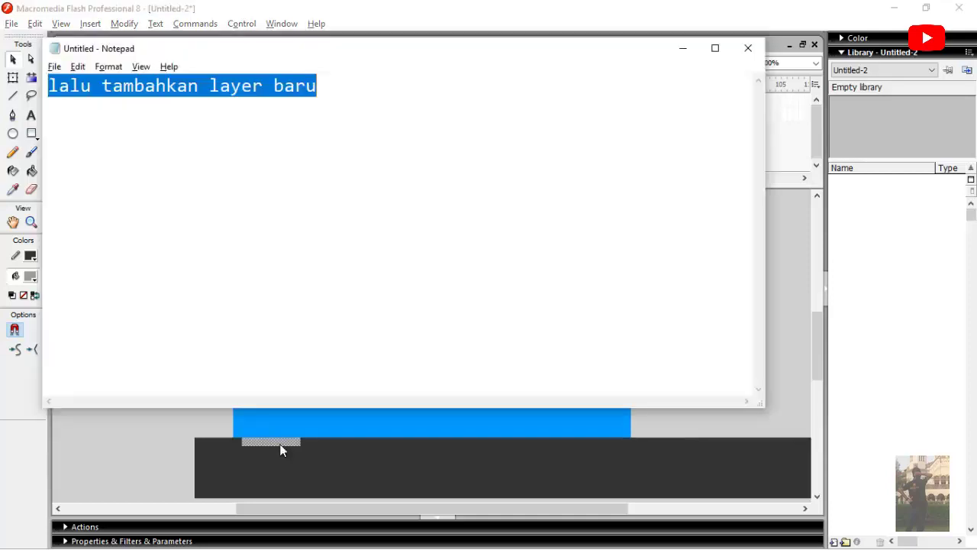
pyautogui.write('kit a')
pyautogui.press('BackSpace')
pyautogui.press('BackSpace')
pyautogui.write('a c')
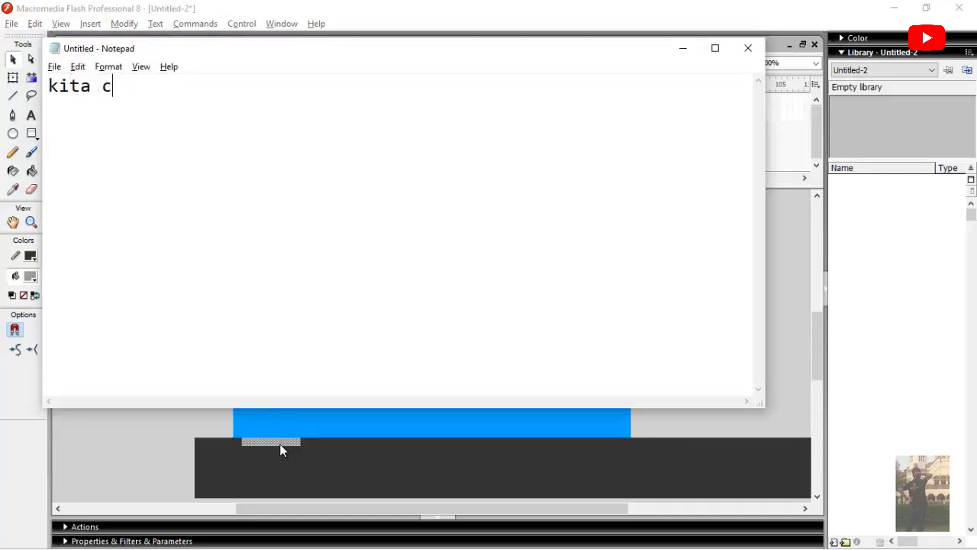
pyautogui.write('opy saja')
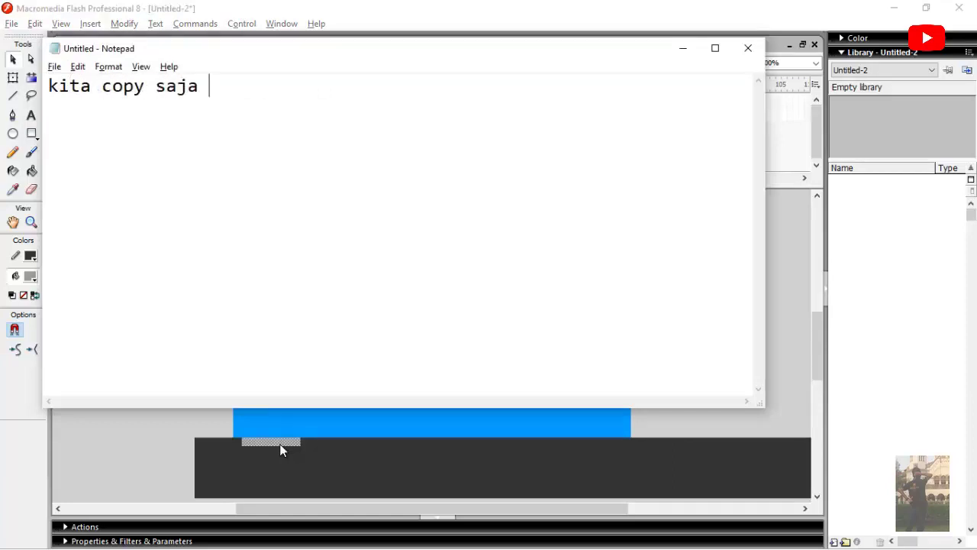
# - Switch to Macromedia Flash, copy the selected gray dash and place two duplicates in a row to its right along the road's upper edge
pyautogui.hotkey('alt', 'Tab')
pyautogui.hotkey('ctrl', 'c')
pyautogui.hotkey('ctrl', 'v')
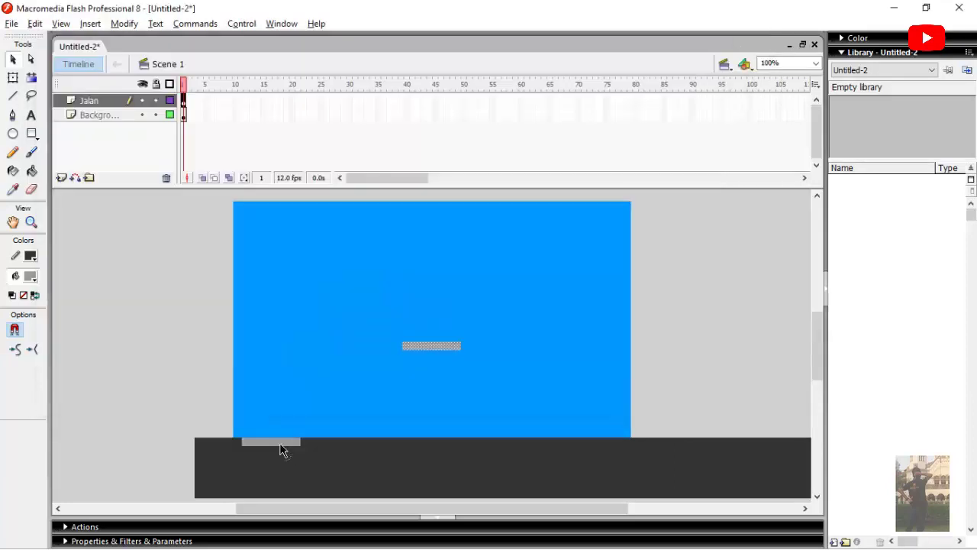
pyautogui.moveTo(449, 348); pyautogui.dragTo(371, 446)
pyautogui.hotkey('ctrl', 'v')
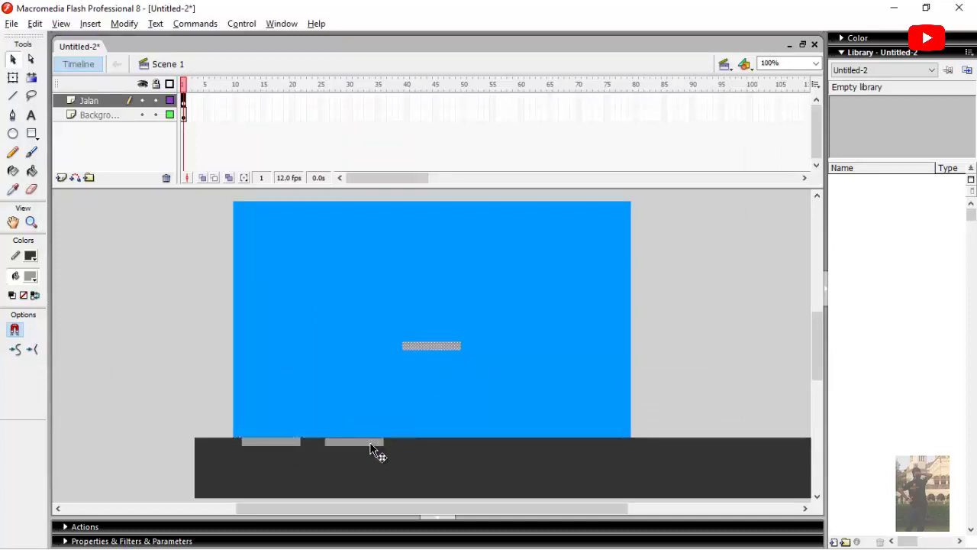
pyautogui.moveTo(433, 349); pyautogui.dragTo(443, 446)
pyautogui.click(442, 444)
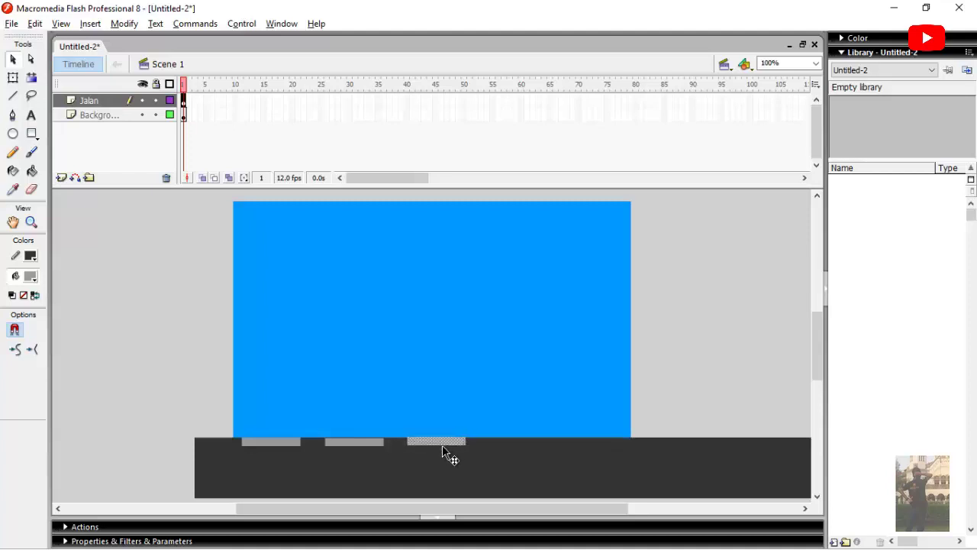
# - Fine-tune the second and third gray dashes so they line up with the first dash along the road's upper edge
pyautogui.press('Down')
pyautogui.press('Down')
pyautogui.press('Up')
pyautogui.press('Up')
pyautogui.click(380, 442)
pyautogui.click(673, 356)
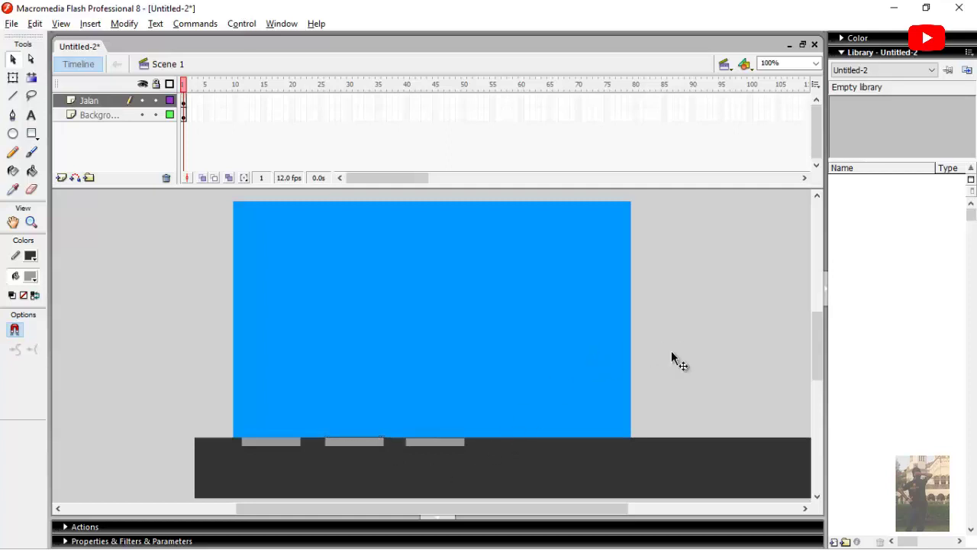
pyautogui.click(380, 441)
pyautogui.click(378, 437)
pyautogui.click(438, 443)
pyautogui.click(438, 443)
# - Paste two more copies of the gray dash and place them as the fourth and fifth in the row along the road's upper edge
pyautogui.hotkey('ctrl', 'v')
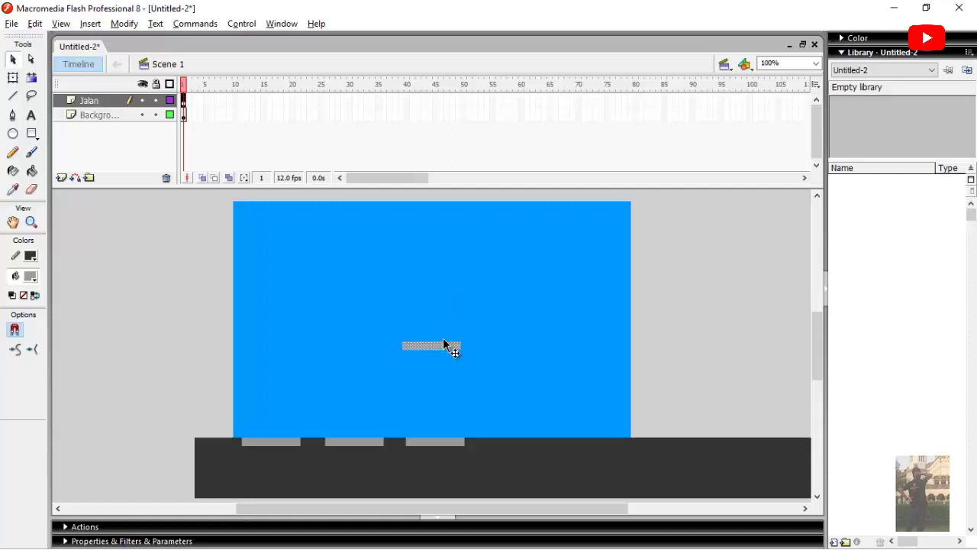
pyautogui.moveTo(445, 346); pyautogui.dragTo(520, 439)
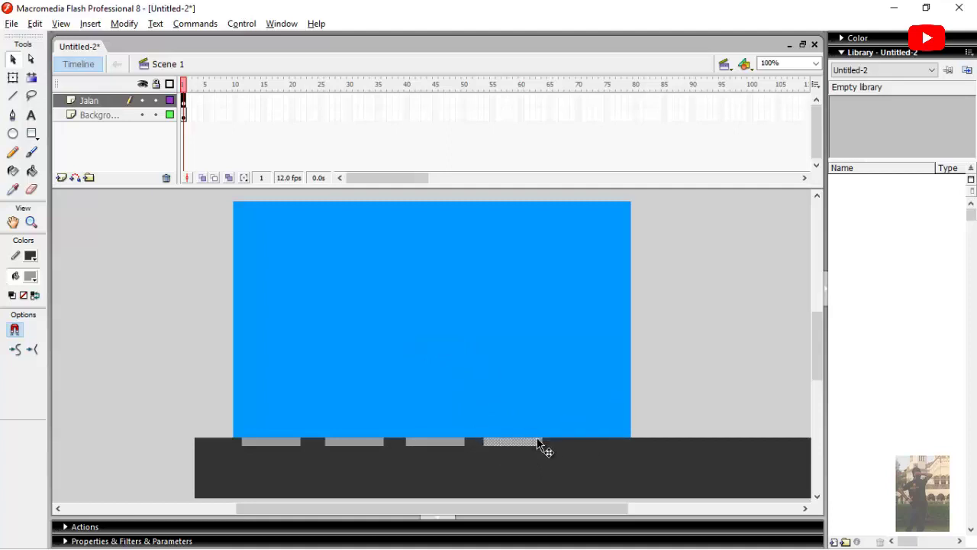
pyautogui.click(699, 356)
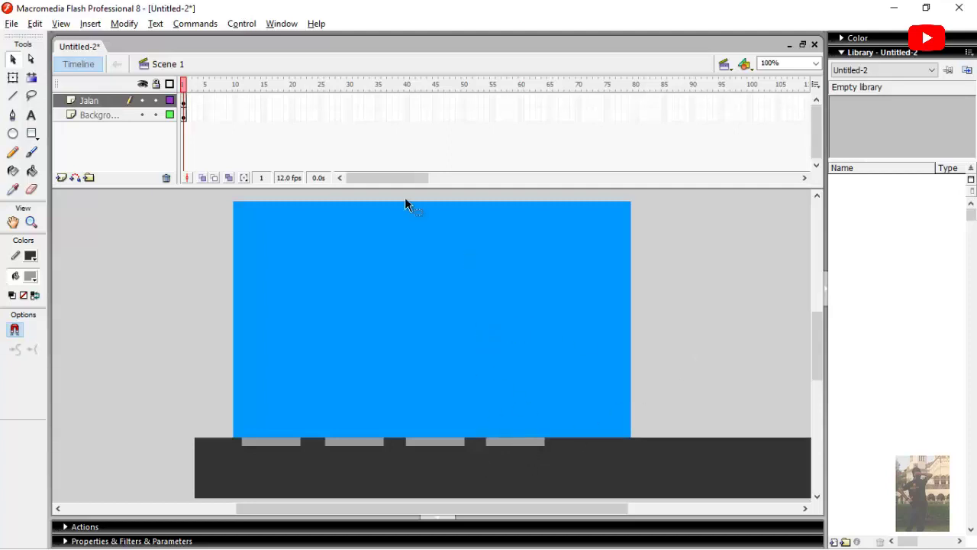
pyautogui.hotkey('ctrl', 'v')
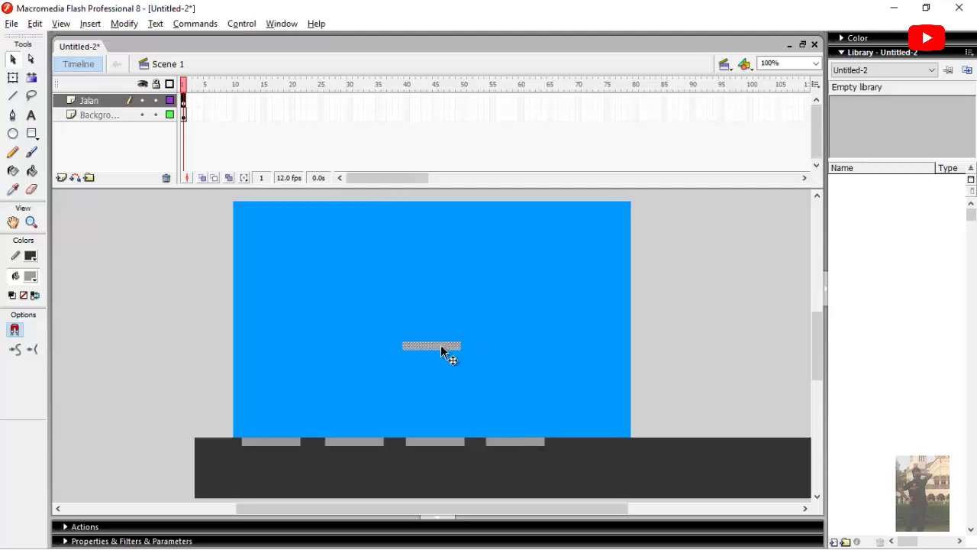
pyautogui.moveTo(442, 348); pyautogui.dragTo(608, 442)
pyautogui.press('Left')
pyautogui.press('Left')
pyautogui.press('Left')
pyautogui.click(646, 401)
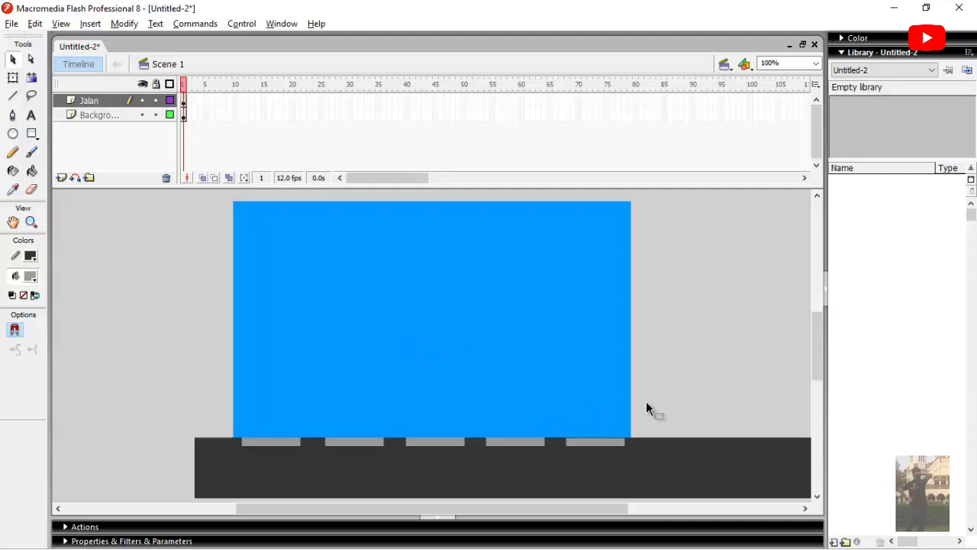
pyautogui.click(612, 435)
pyautogui.press('Escape')
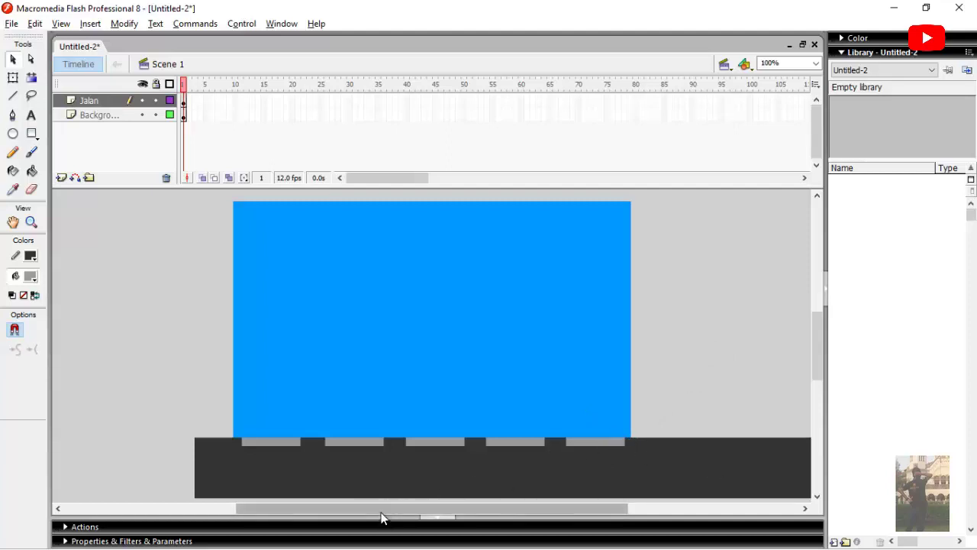
pyautogui.moveTo(391, 508); pyautogui.dragTo(457, 511)
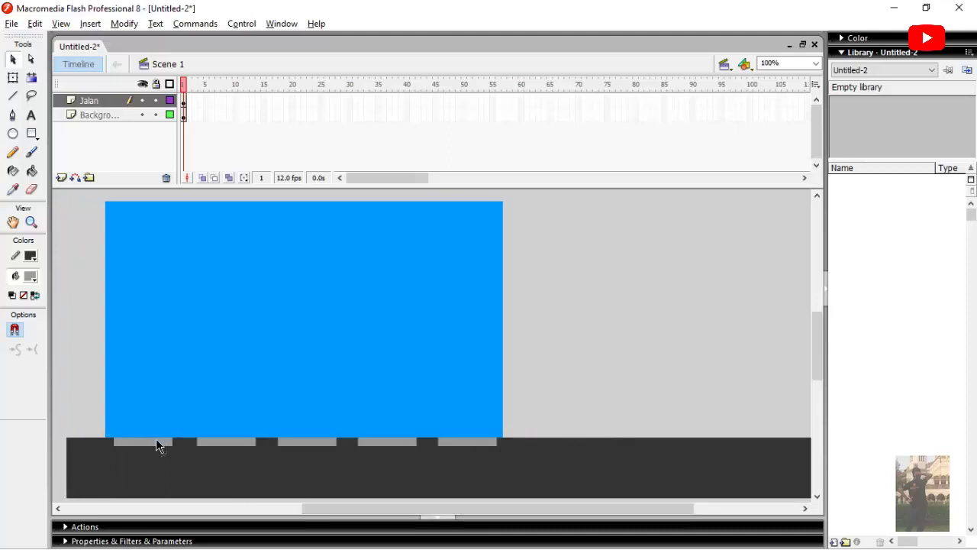
pyautogui.click(219, 443)
pyautogui.click(302, 443)
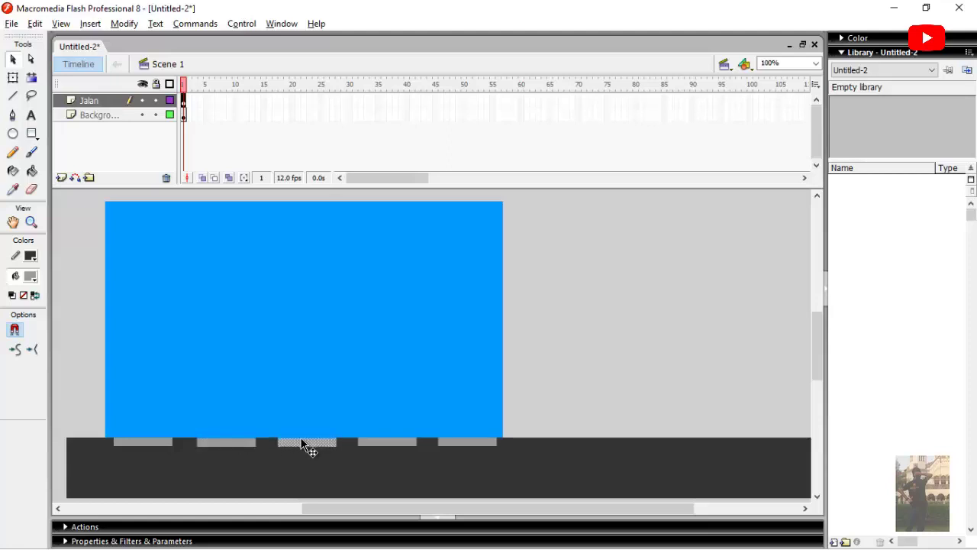
pyautogui.click(385, 443)
pyautogui.hotkey('ctrl', 'z')
pyautogui.hotkey('ctrl', 'z')
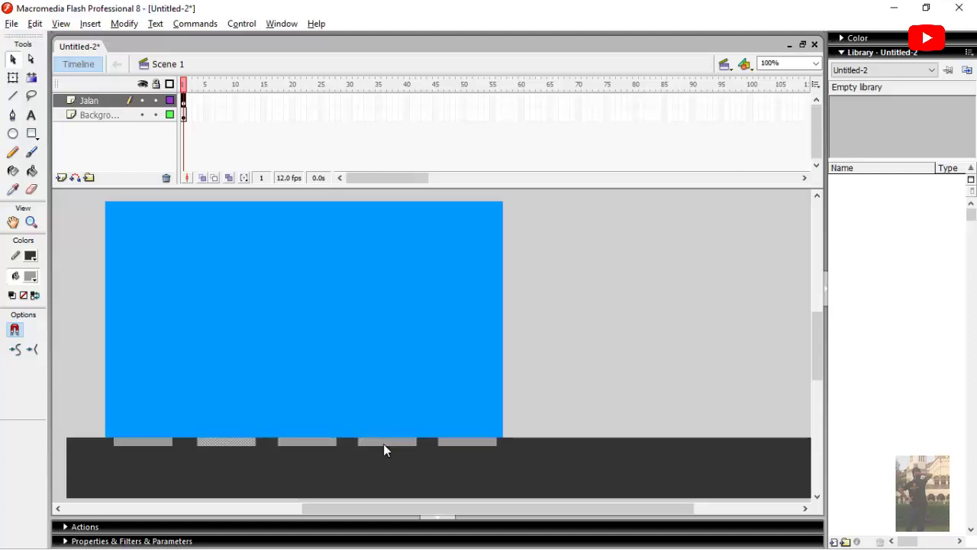
pyautogui.hotkey('ctrl', 'z')
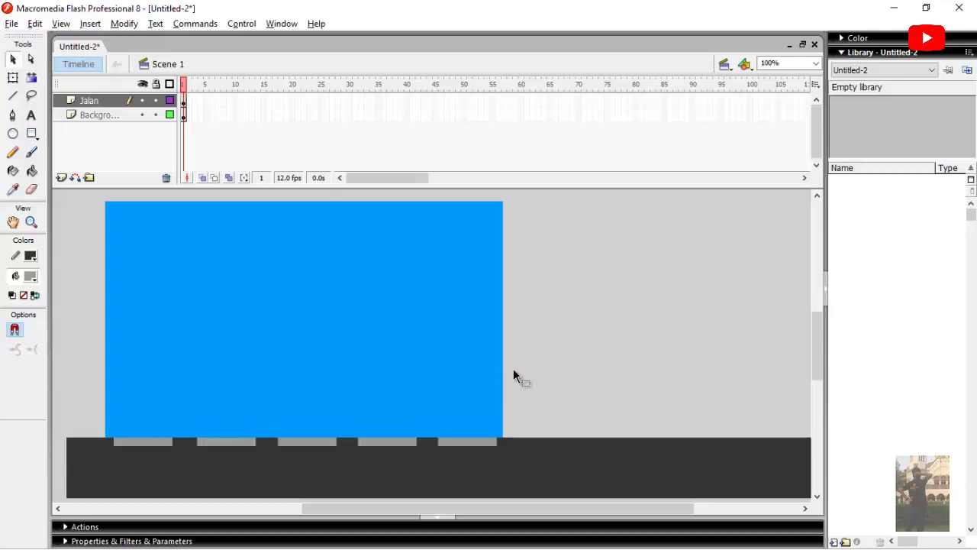
# - Paste the sixth and seventh gray dashes and align them along the road's upper edge, past the stage's right side
pyautogui.hotkey('ctrl', 'v')
pyautogui.moveTo(447, 341)
pyautogui.mouseDown()
pyautogui.moveTo(448, 354)
pyautogui.moveTo(476, 367)
pyautogui.moveTo(559, 446)
pyautogui.moveTo(554, 440)
pyautogui.mouseUp()
pyautogui.click(618, 454)
pyautogui.click(561, 364)
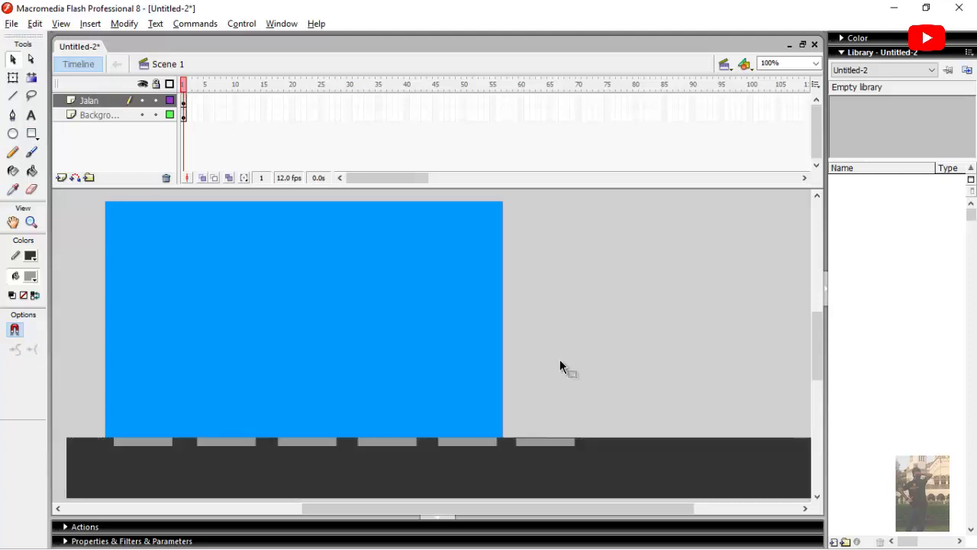
pyautogui.hotkey('ctrl', 'v')
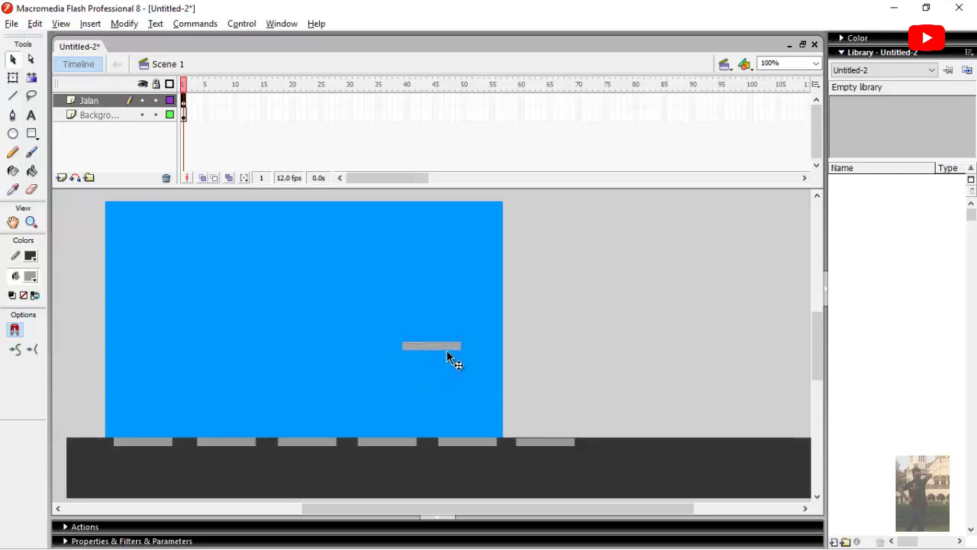
pyautogui.moveTo(448, 350); pyautogui.dragTo(648, 447)
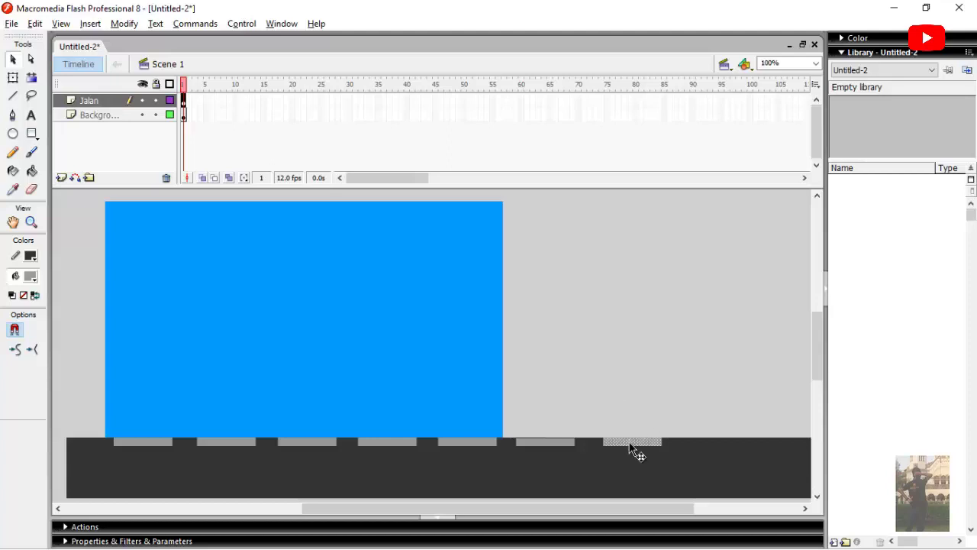
pyautogui.moveTo(625, 442); pyautogui.dragTo(622, 440)
pyautogui.click(577, 422)
# - Copy the seventh gray dash and place the duplicate as the eighth in the row, evenly spaced along the road's upper edge
pyautogui.click(556, 441)
pyautogui.click(597, 440)
pyautogui.click(619, 440)
pyautogui.hotkey('ctrl', 'c')
pyautogui.hotkey('ctrl', 'v')
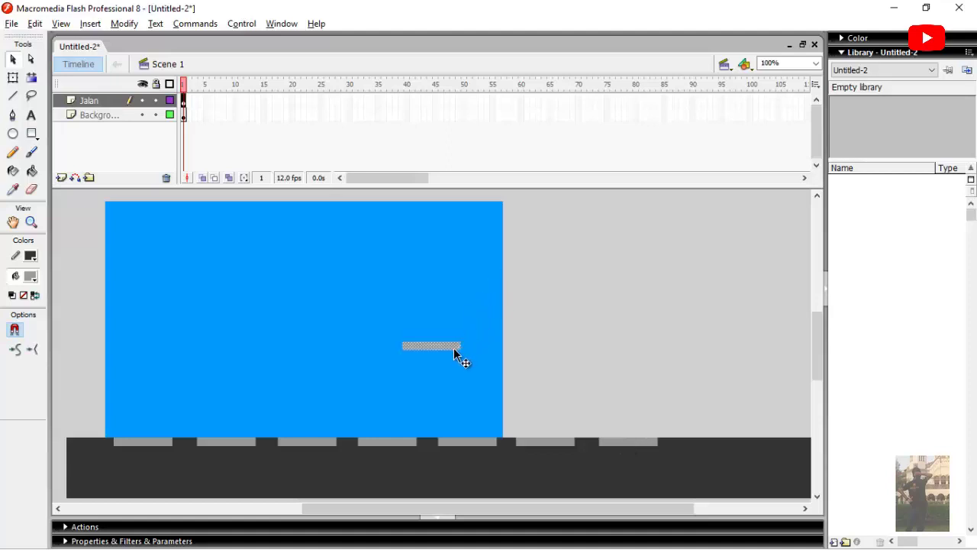
pyautogui.moveTo(456, 352); pyautogui.dragTo(740, 451)
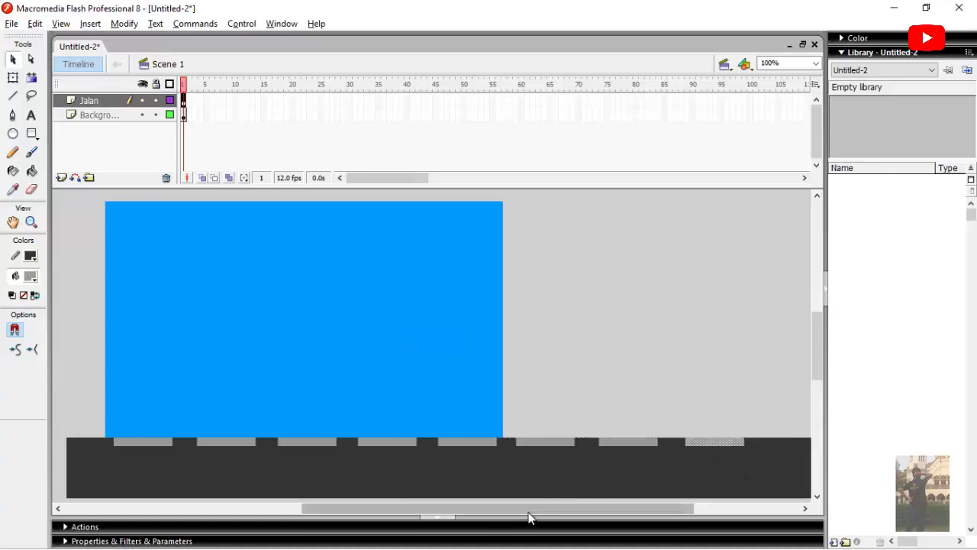
pyautogui.moveTo(512, 510); pyautogui.dragTo(619, 510)
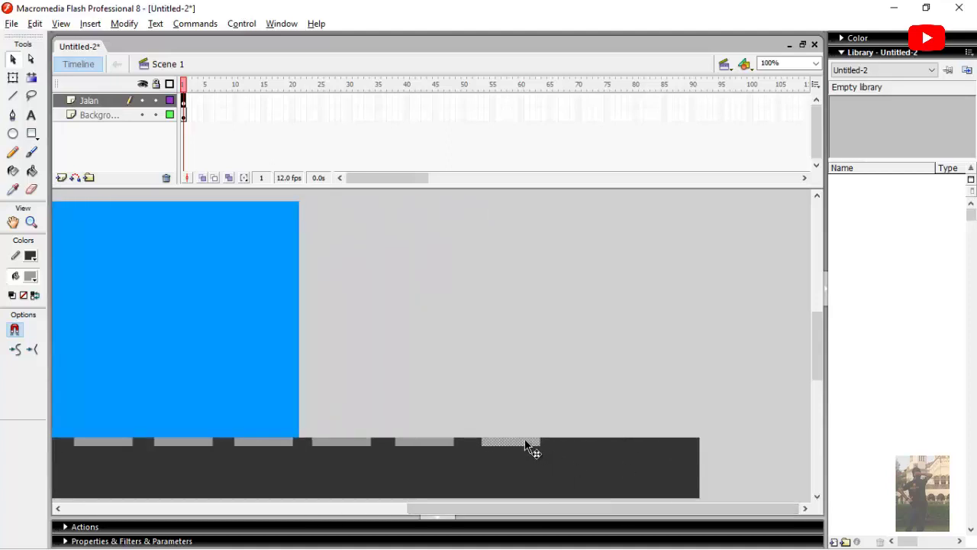
pyautogui.moveTo(526, 441); pyautogui.dragTo(521, 441)
pyautogui.click(521, 433)
# - Paste the ninth and tenth gray dashes along the road's upper edge, ending the row at the road's right end
pyautogui.hotkey('ctrl', 'v')
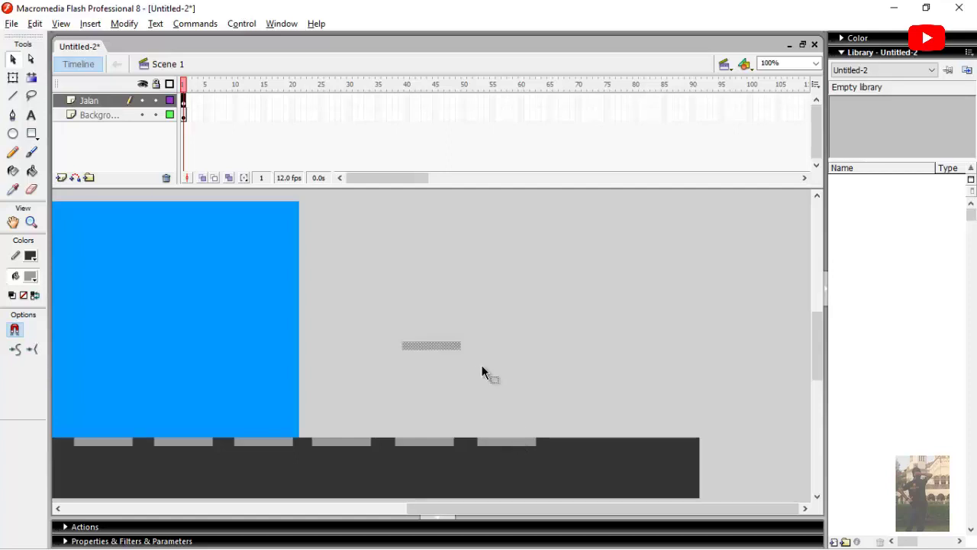
pyautogui.moveTo(459, 348); pyautogui.dragTo(609, 442)
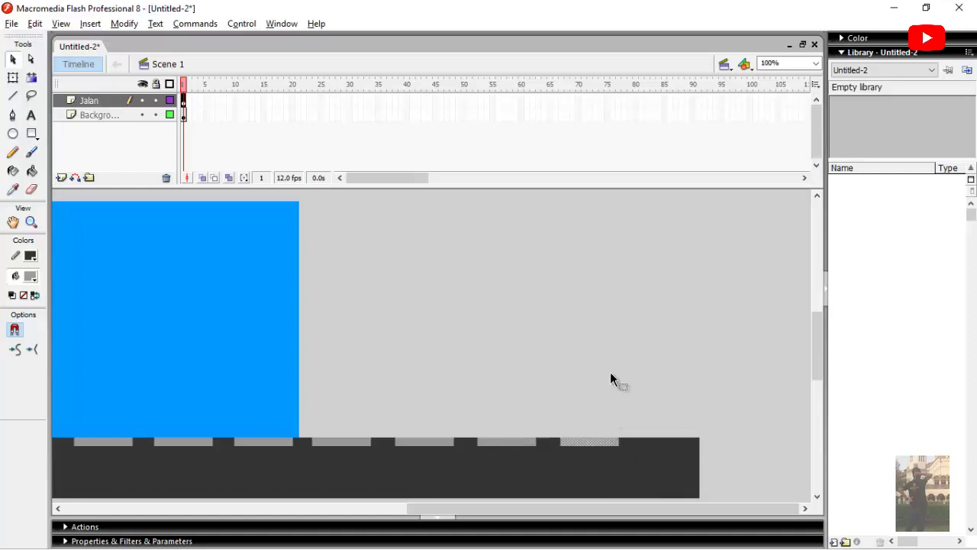
pyautogui.click(600, 421)
pyautogui.click(599, 433)
pyautogui.hotkey('ctrl', 'v')
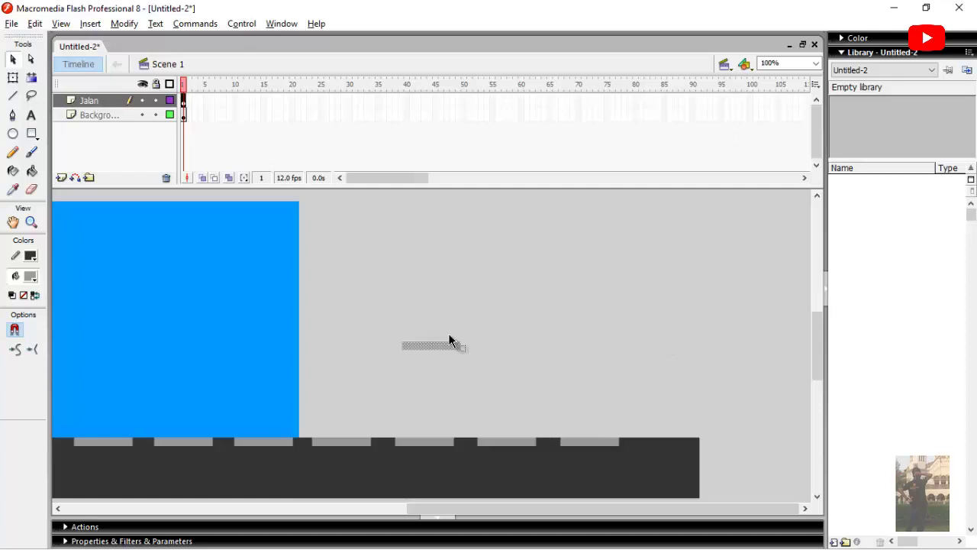
pyautogui.moveTo(443, 346); pyautogui.dragTo(681, 443)
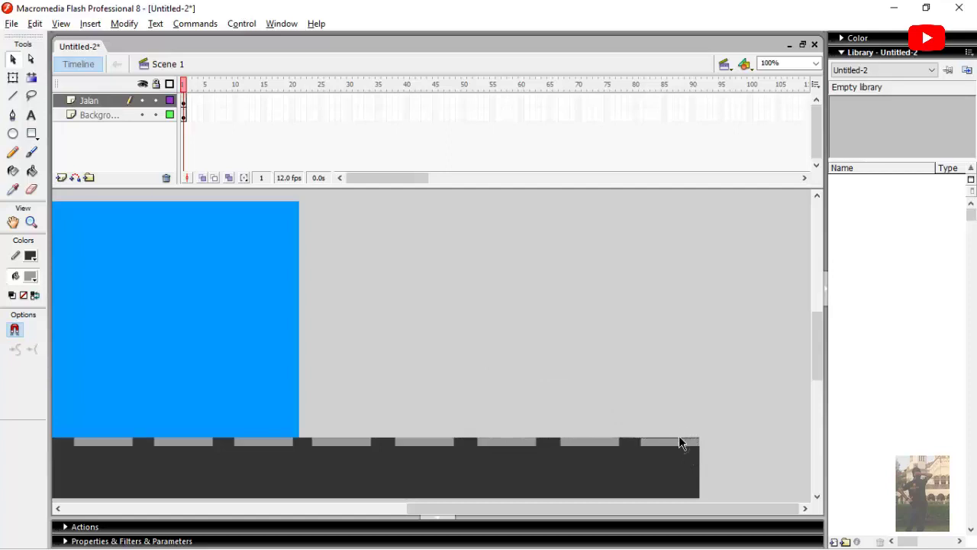
pyautogui.click(679, 435)
# - Hide the Background layer and select the entire road with all its dashes at 50% zoom
pyautogui.click(816, 63)
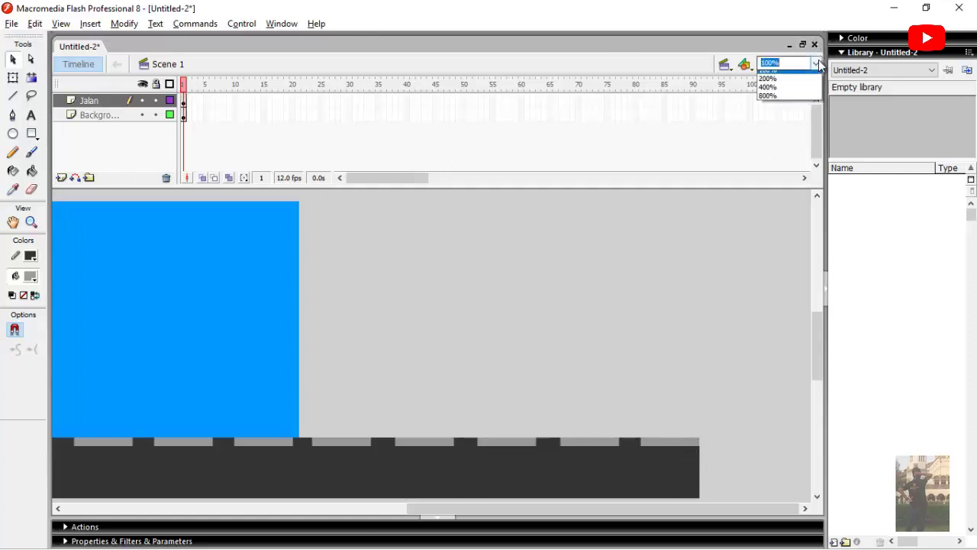
pyautogui.click(782, 102)
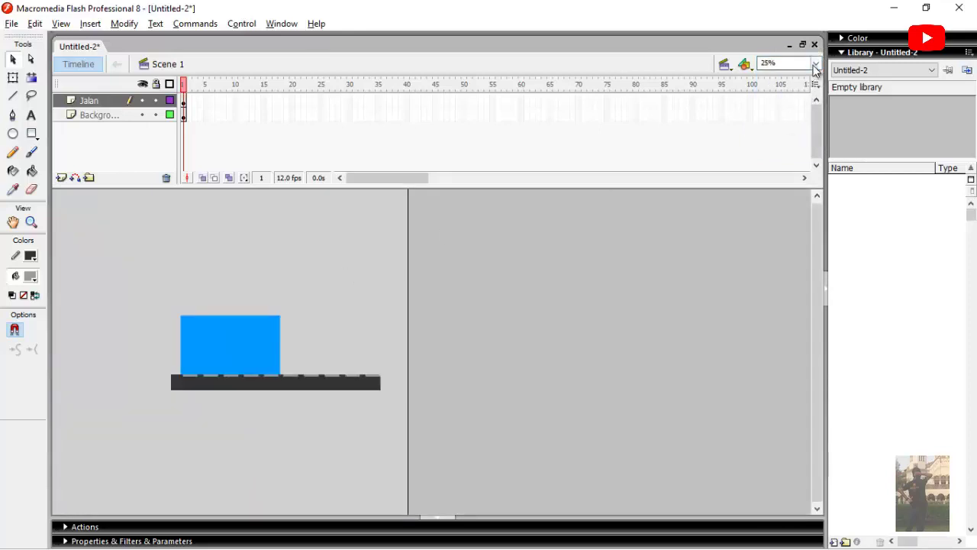
pyautogui.click(815, 63)
pyautogui.click(782, 111)
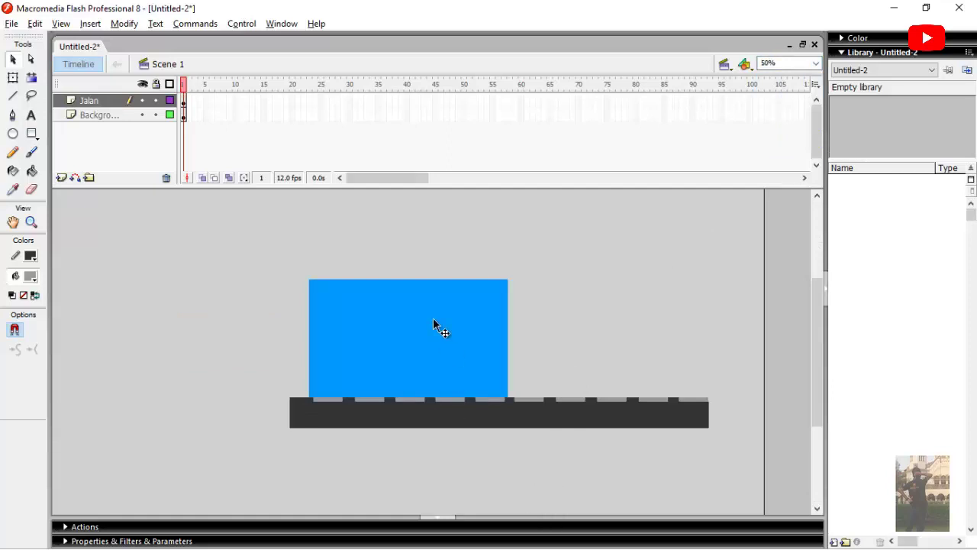
pyautogui.click(143, 115)
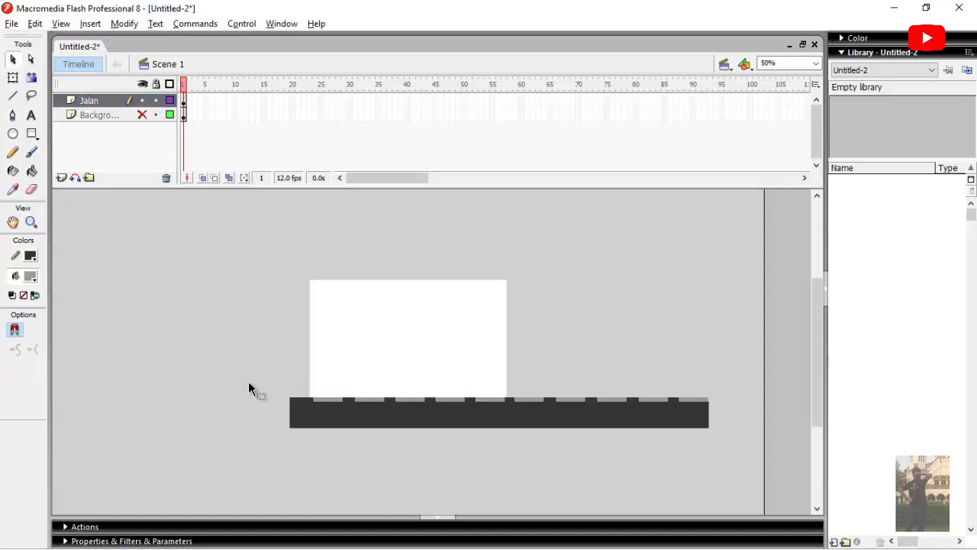
pyautogui.moveTo(253, 380); pyautogui.dragTo(727, 432)
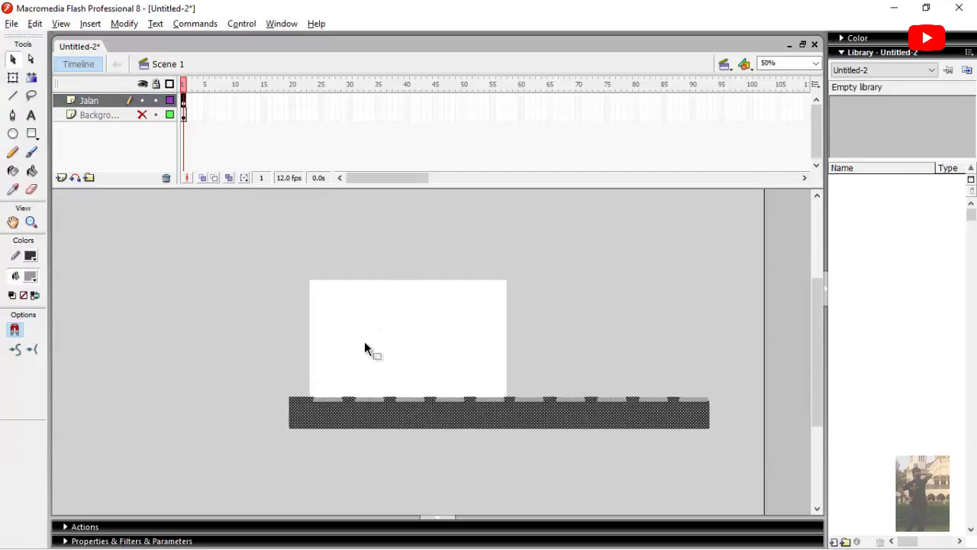
# - Switch to Notepad and replace the note with "hide background, kemudian blok atau select bagian jalan"
pyautogui.hotkey('alt', 'Tab')
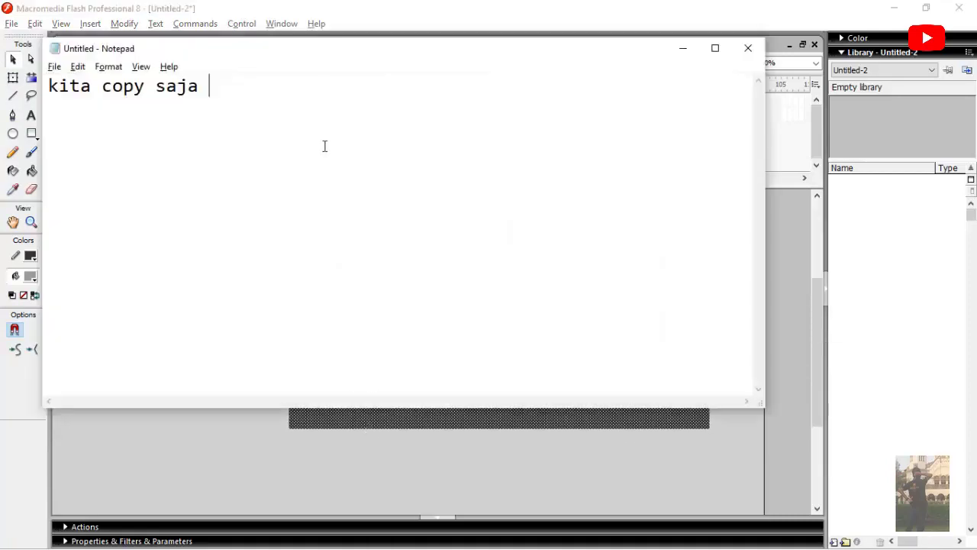
pyautogui.hotkey('ctrl', 'a')
pyautogui.write('h')
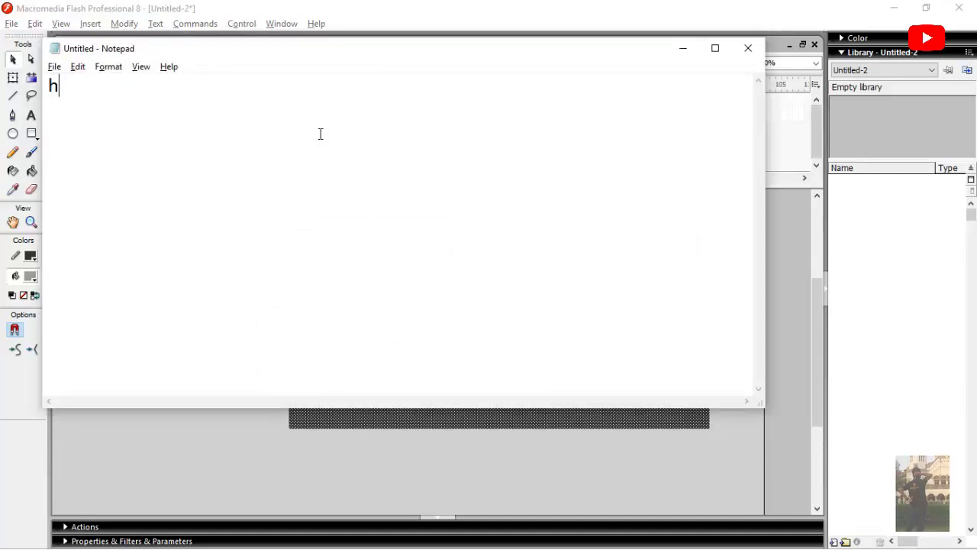
pyautogui.write('ide background')
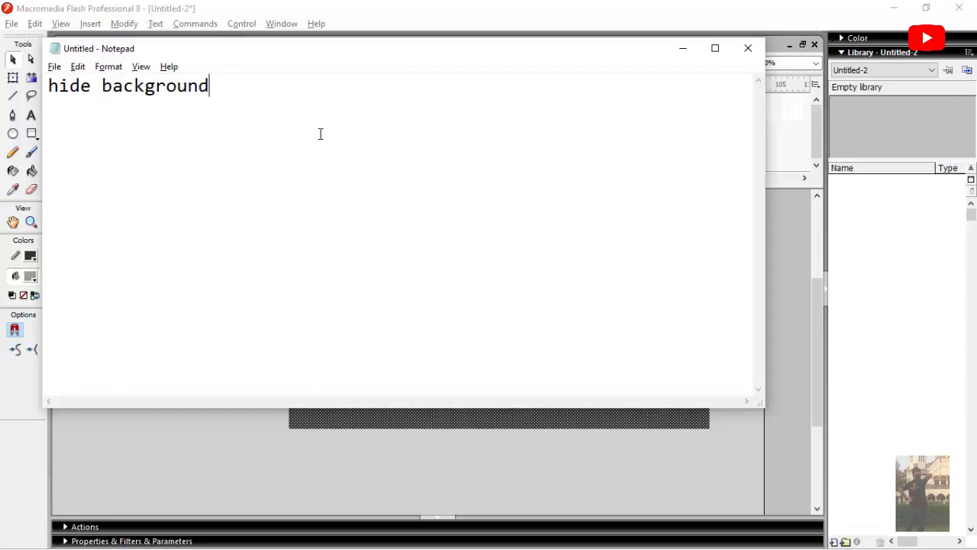
pyautogui.write(', kemudian ')
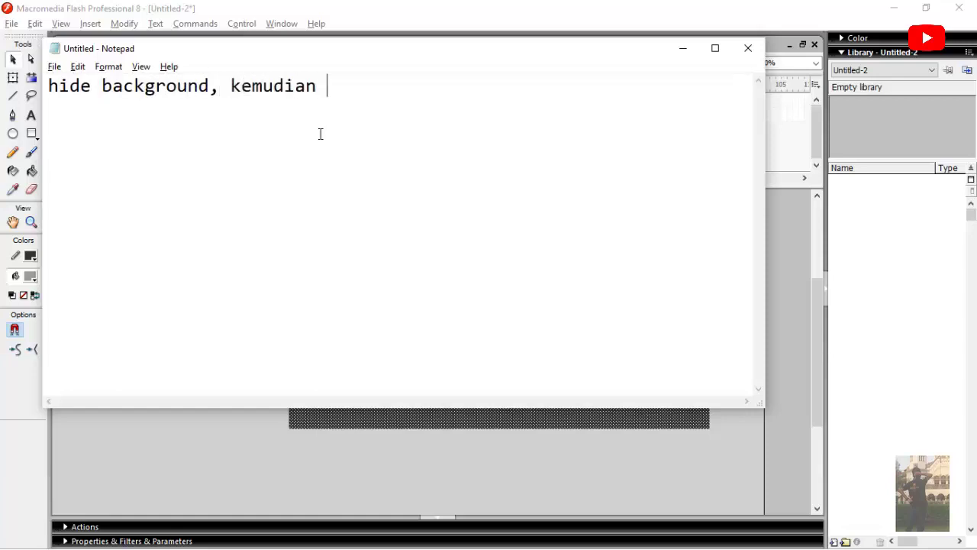
pyautogui.write('blok atau s')
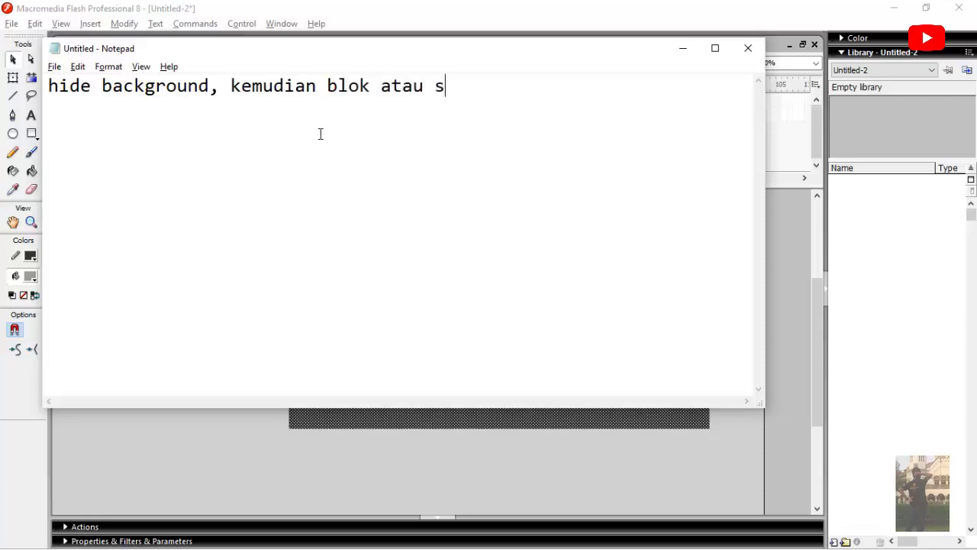
pyautogui.write('elect bagian jalan')
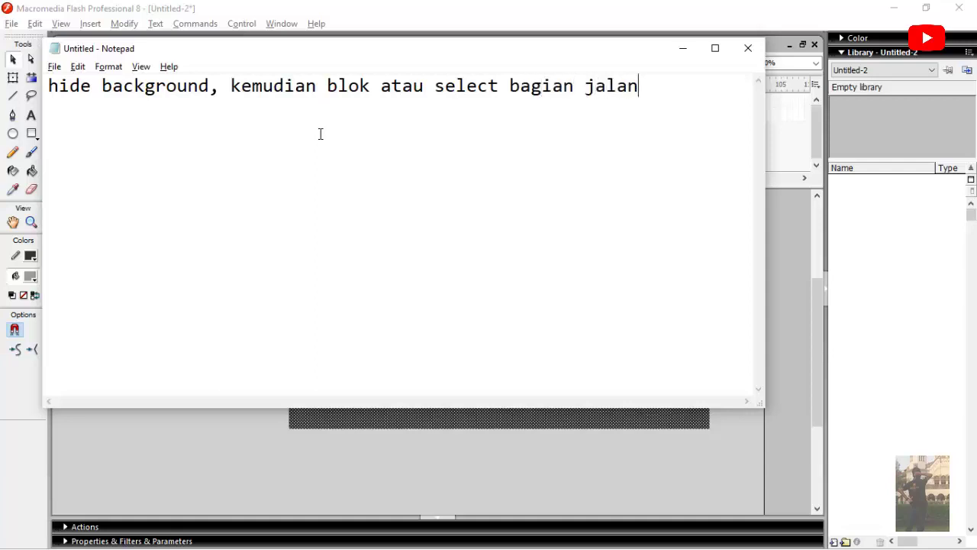
# - Replace the note with "klik kanan, create symbols" and select all of its text
pyautogui.hotkey('ctrl', 'a')
pyautogui.press('BackSpace')
pyautogui.write('klik kanan')
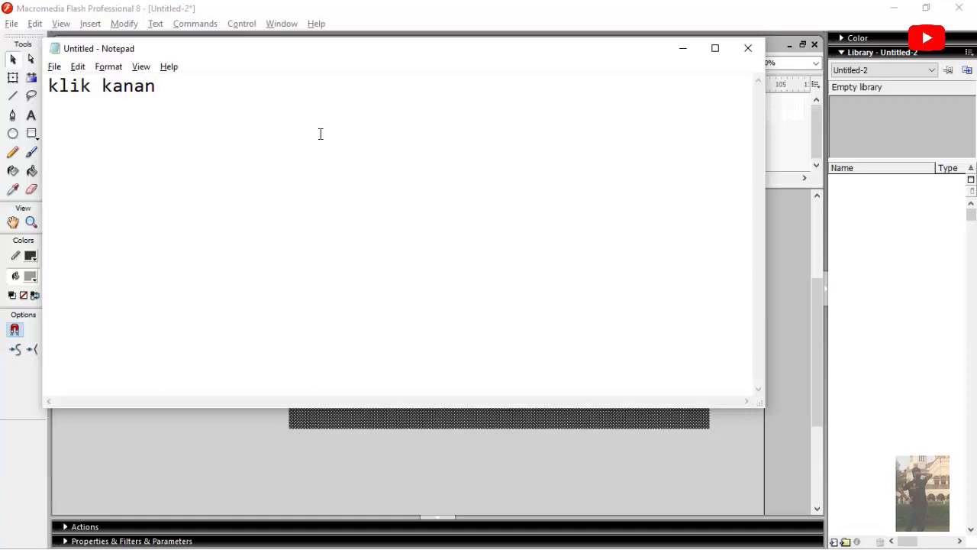
pyautogui.press('BackSpace')
pyautogui.write(', create symbols')
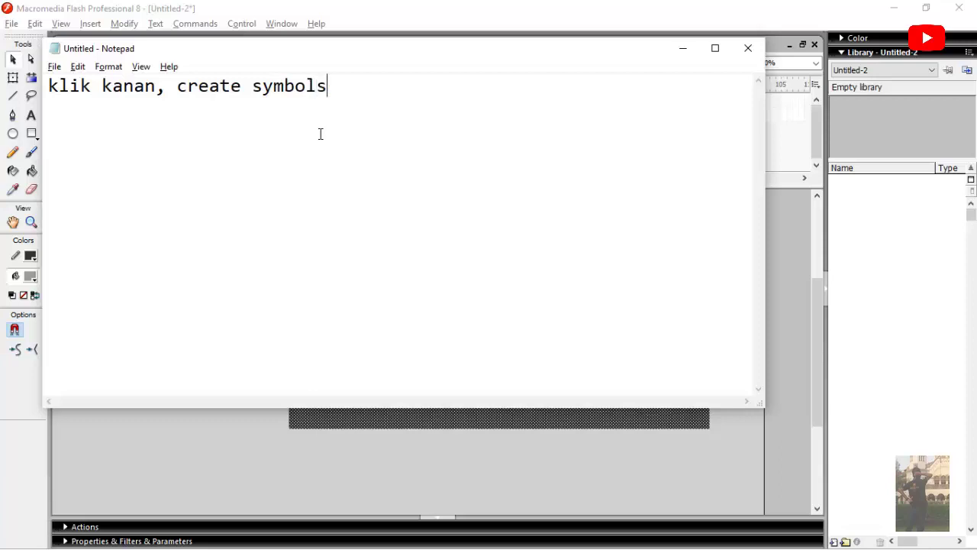
pyautogui.hotkey('ctrl', 'a')
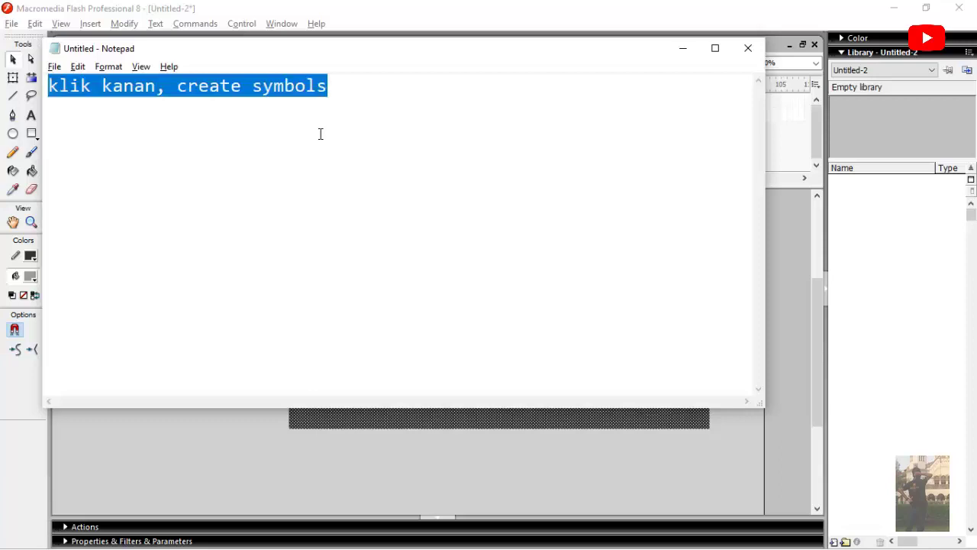
# - Switch to Macromedia Flash, convert the selected road to a movie clip symbol named "jalan", and deselect it
pyautogui.hotkey('alt', 'Tab')
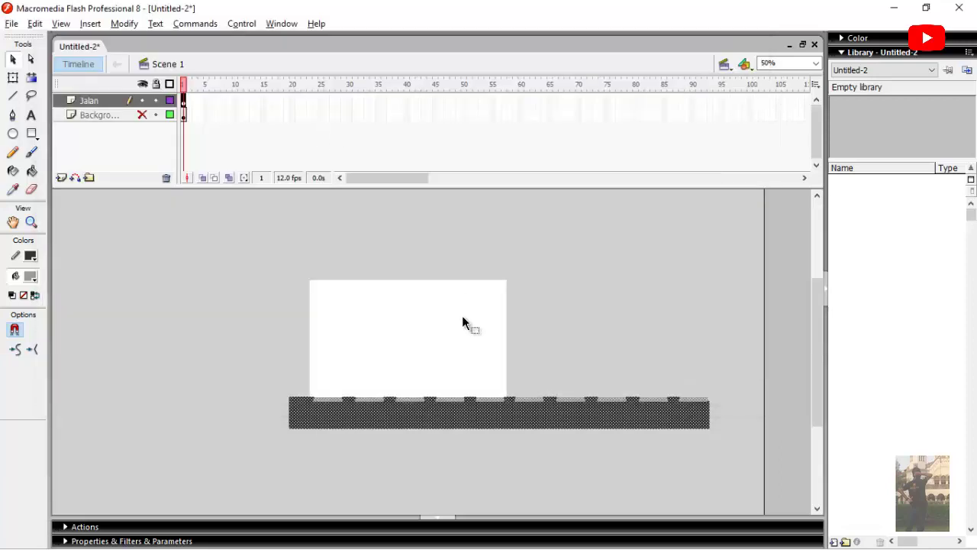
pyautogui.rightClick(424, 412)
pyautogui.click(489, 374)
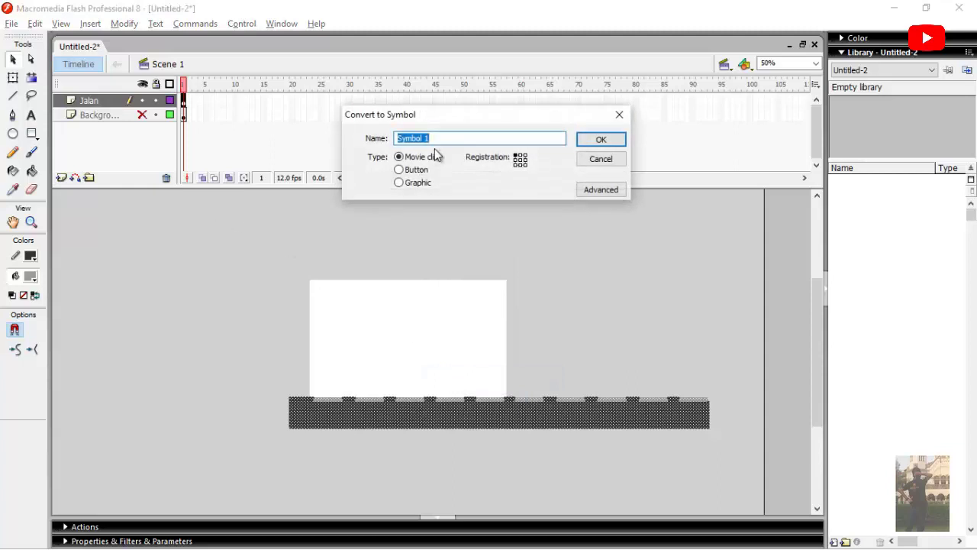
pyautogui.write('jalan')
pyautogui.press('Return')
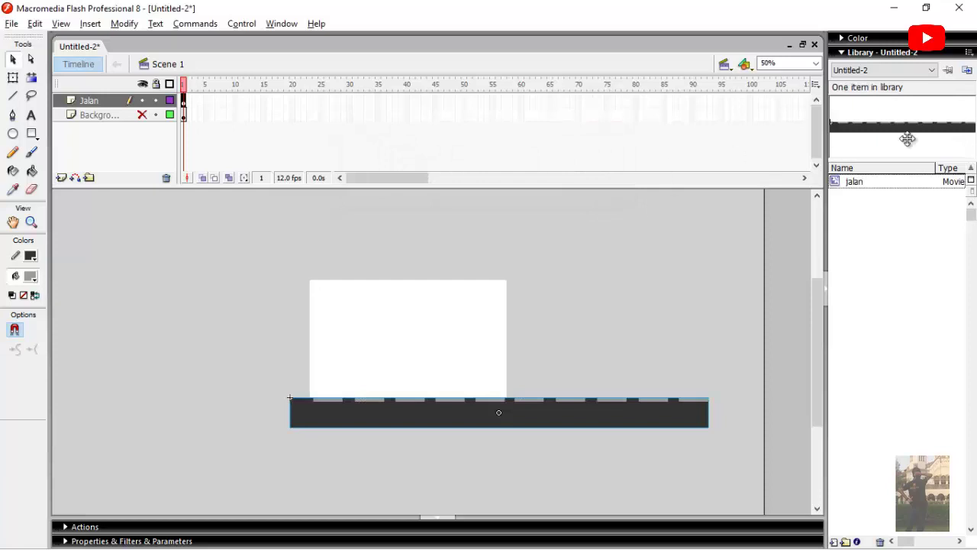
pyautogui.moveTo(910, 139); pyautogui.dragTo(320, 379)
pyautogui.click(611, 372)
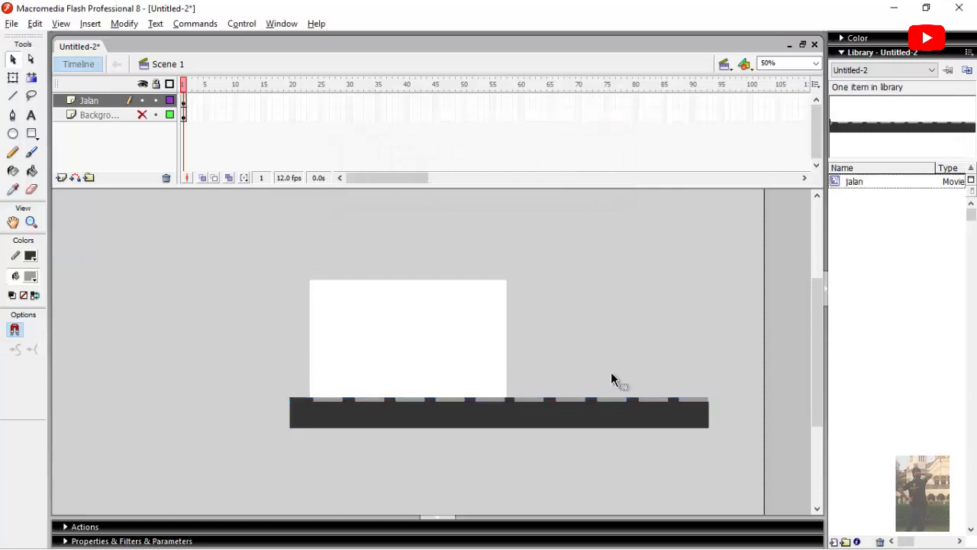